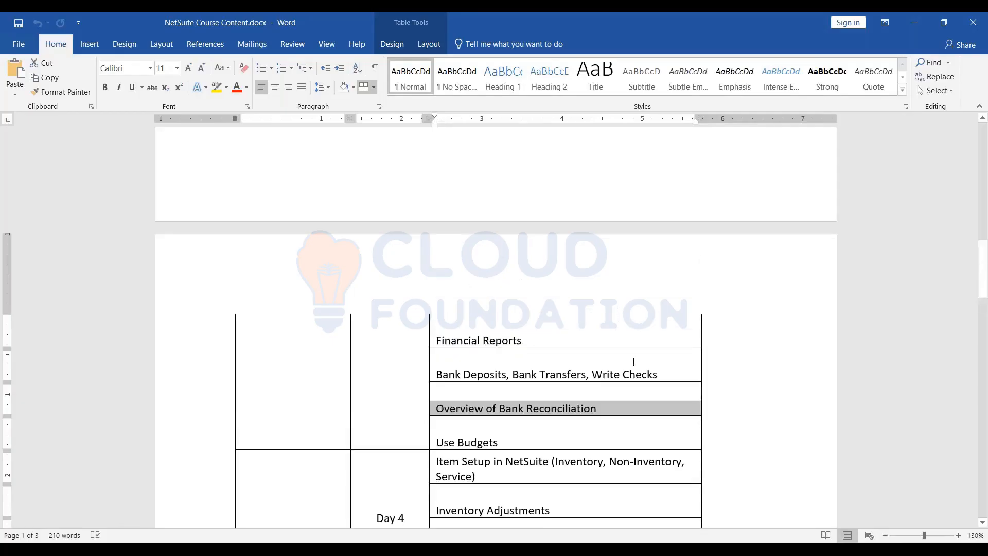
Switch to NetSuite in the browser and open the Set Up Budgets form from the financial transactions.
{"action": "key", "text": "alt+Tab"}
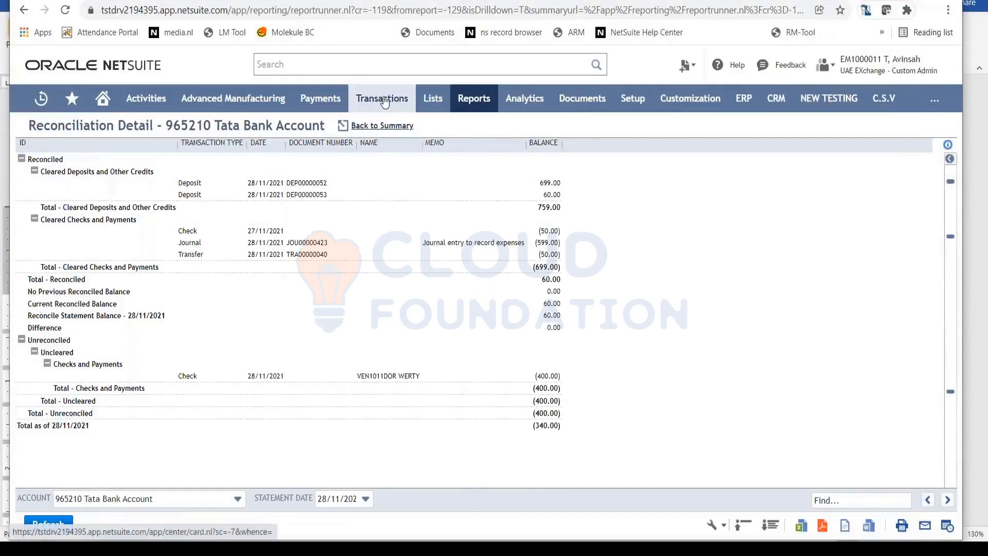
{"action": "mouse_move", "coordinate": [389, 109]}
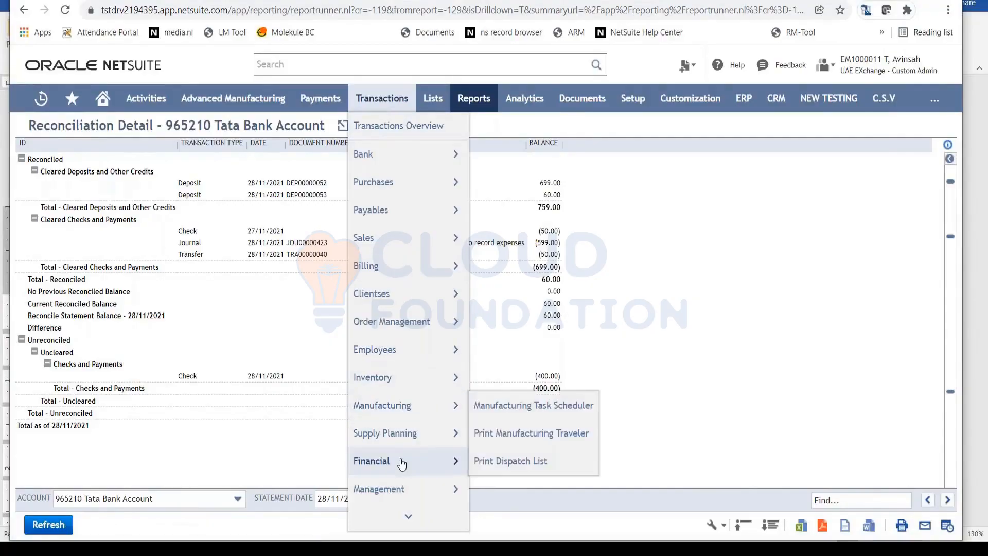
{"action": "mouse_move", "coordinate": [412, 464]}
{"action": "mouse_move", "coordinate": [540, 389]}
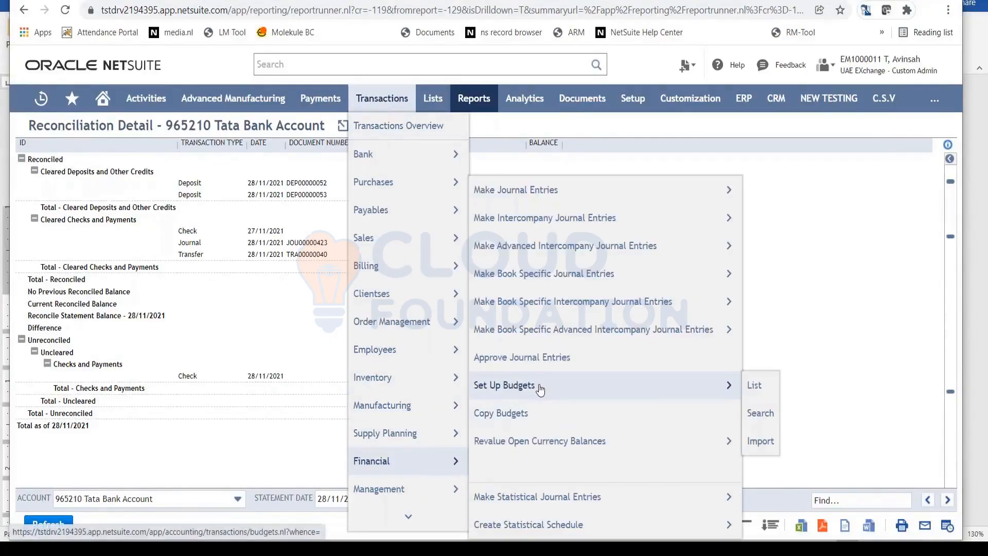
{"action": "left_click", "coordinate": [542, 390]}
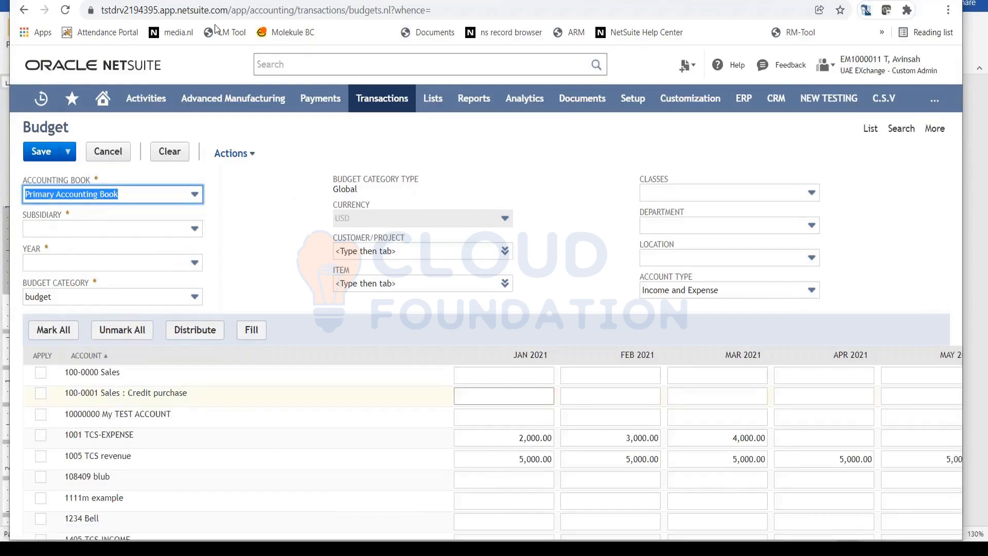
Set the budget's subsidiary to GTS CORP, the year to FY 2021 and the budget category to budget.
{"action": "left_click", "coordinate": [172, 232]}
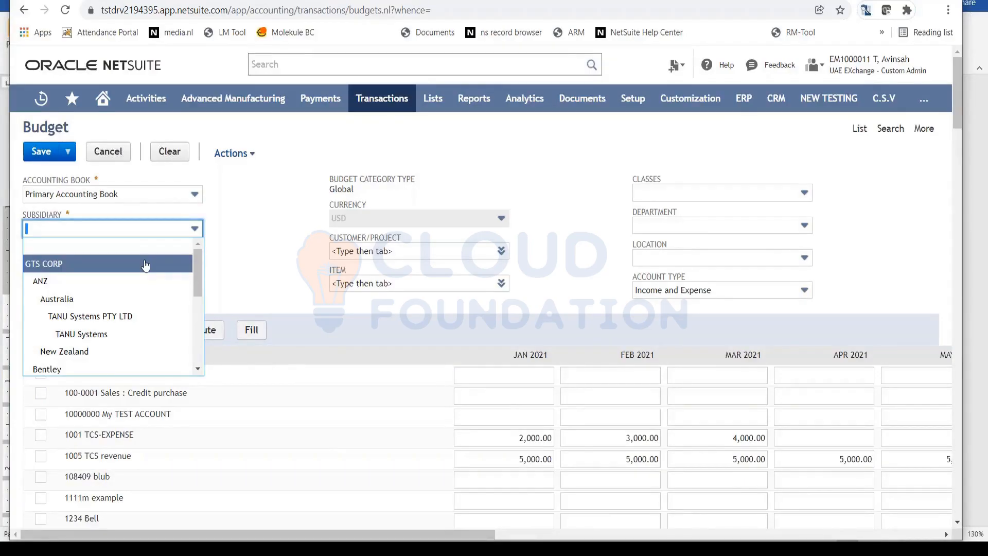
{"action": "left_click", "coordinate": [145, 264]}
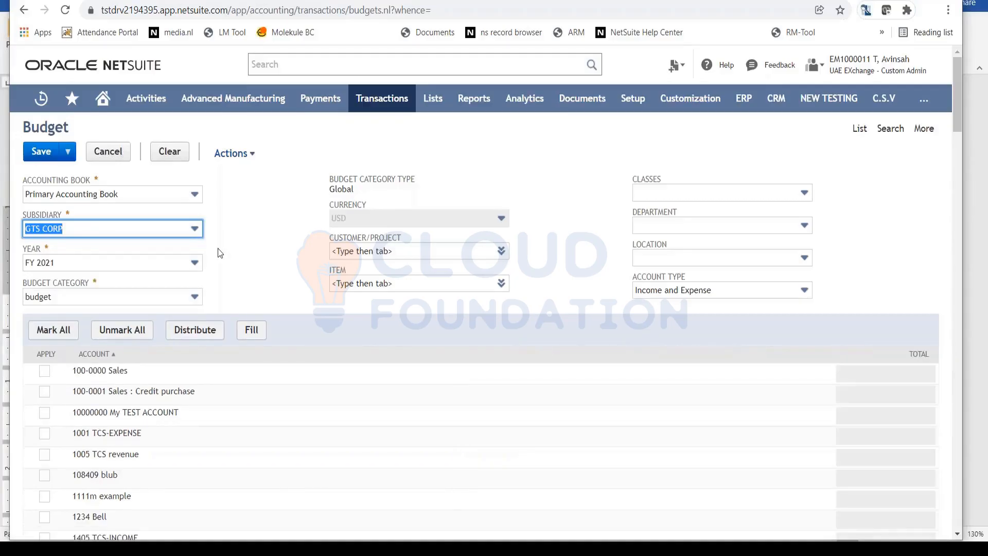
{"action": "left_click", "coordinate": [175, 262]}
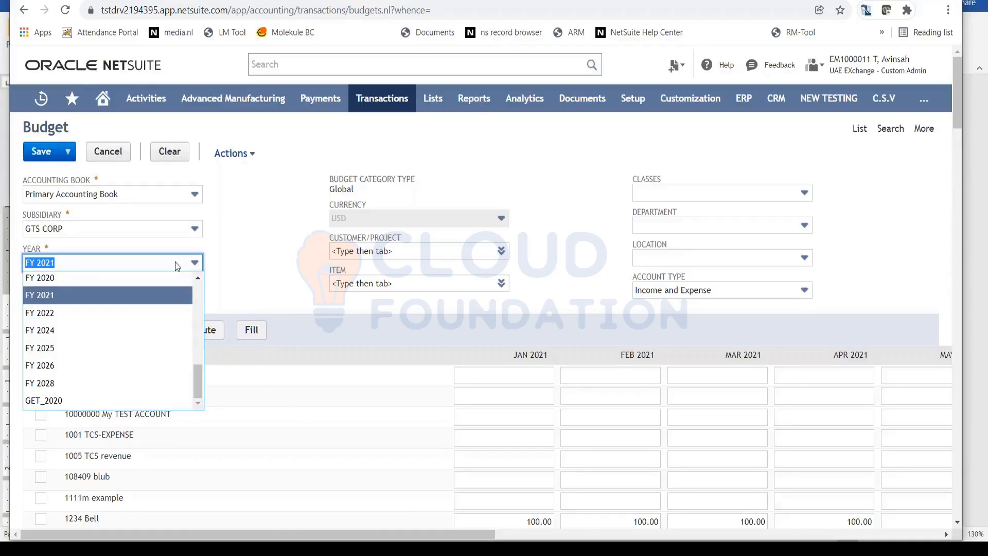
{"action": "left_click", "coordinate": [117, 297]}
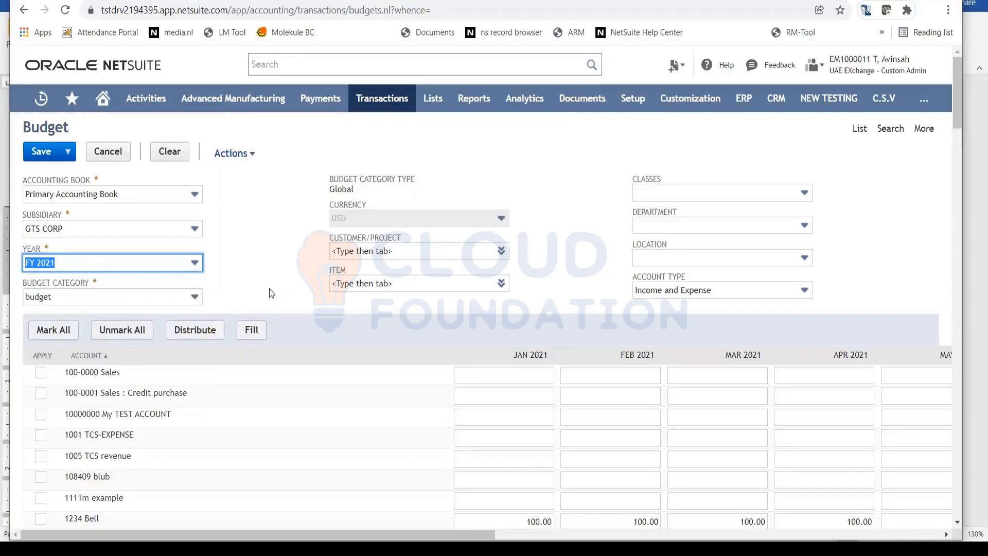
{"action": "left_click", "coordinate": [173, 299]}
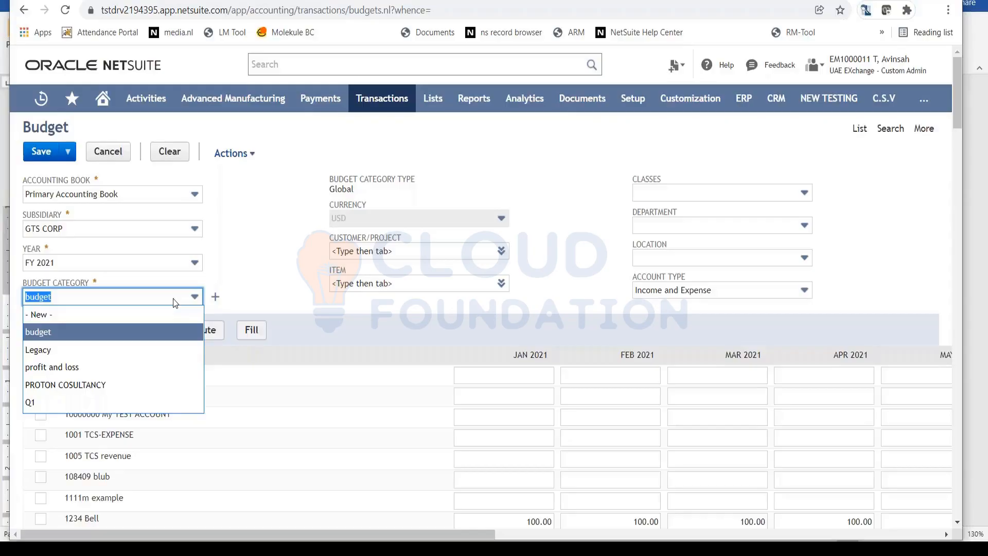
{"action": "left_click", "coordinate": [160, 335]}
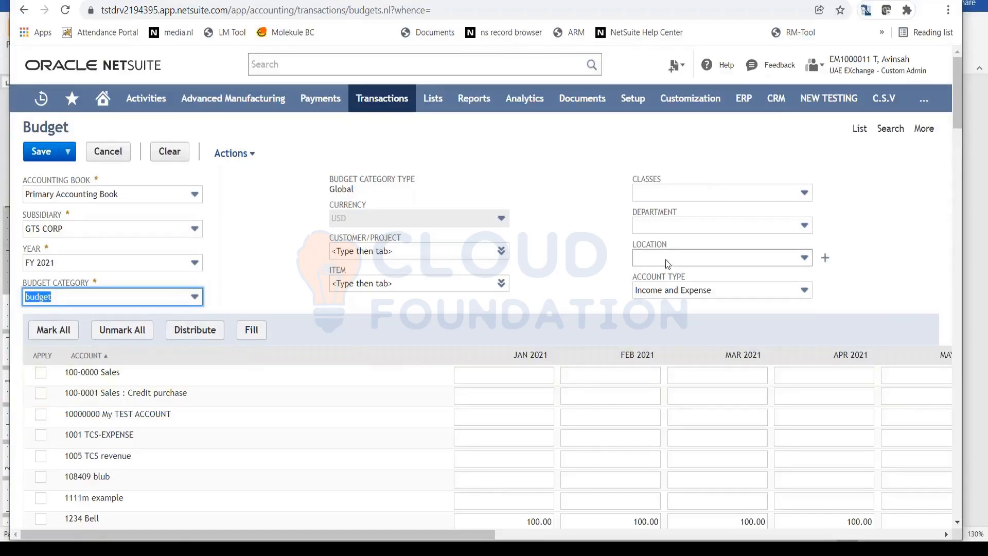
{"action": "left_click", "coordinate": [709, 228]}
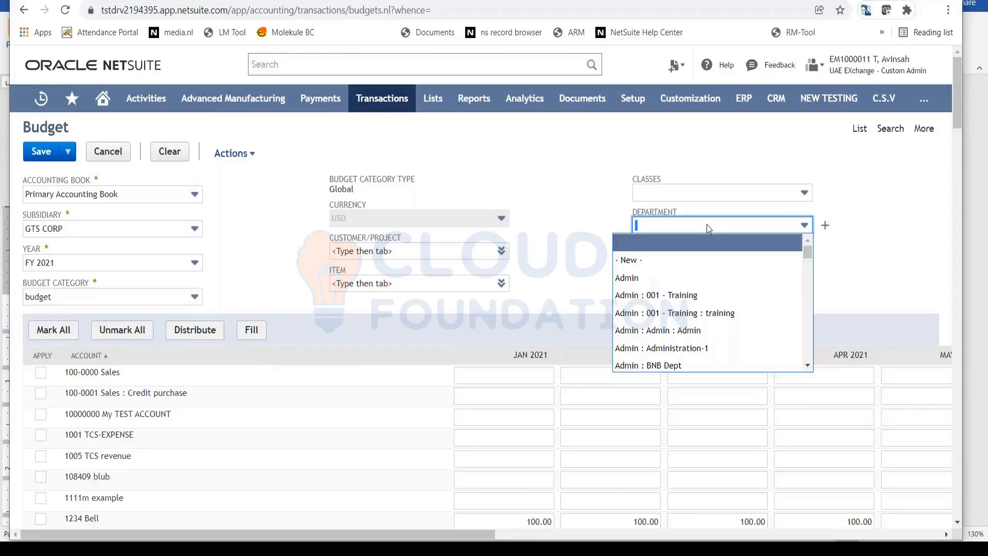
{"action": "left_click", "coordinate": [690, 280]}
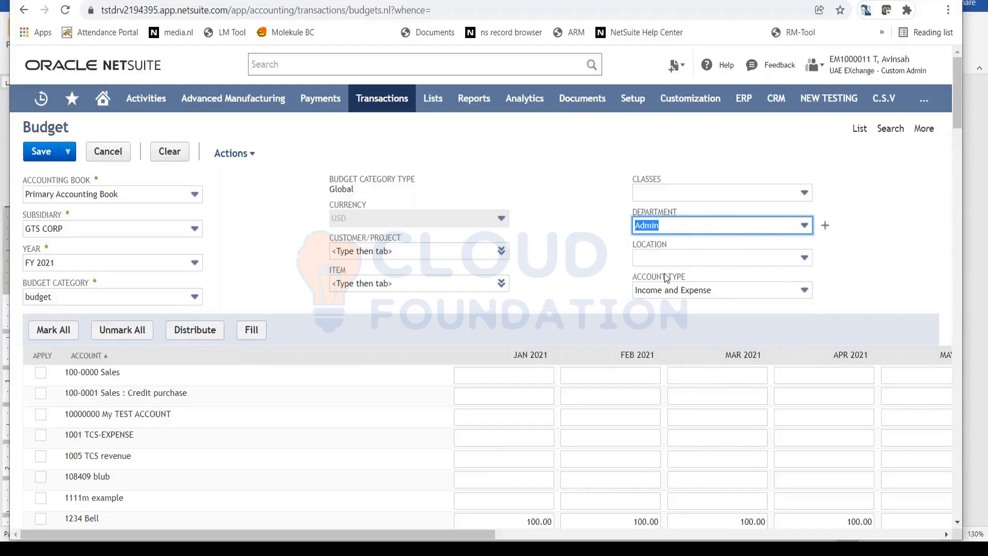
{"action": "left_click", "coordinate": [728, 194]}
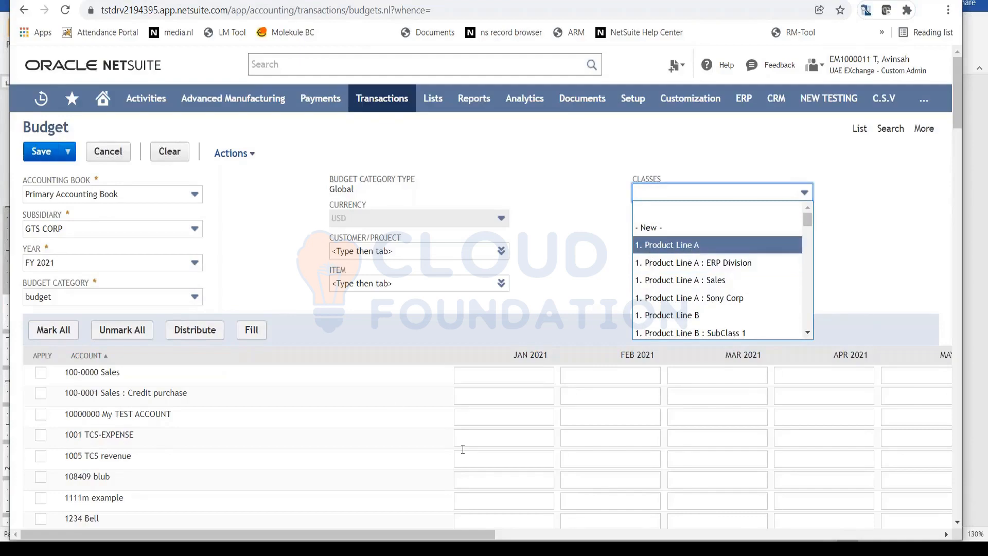
{"action": "left_click", "coordinate": [661, 246]}
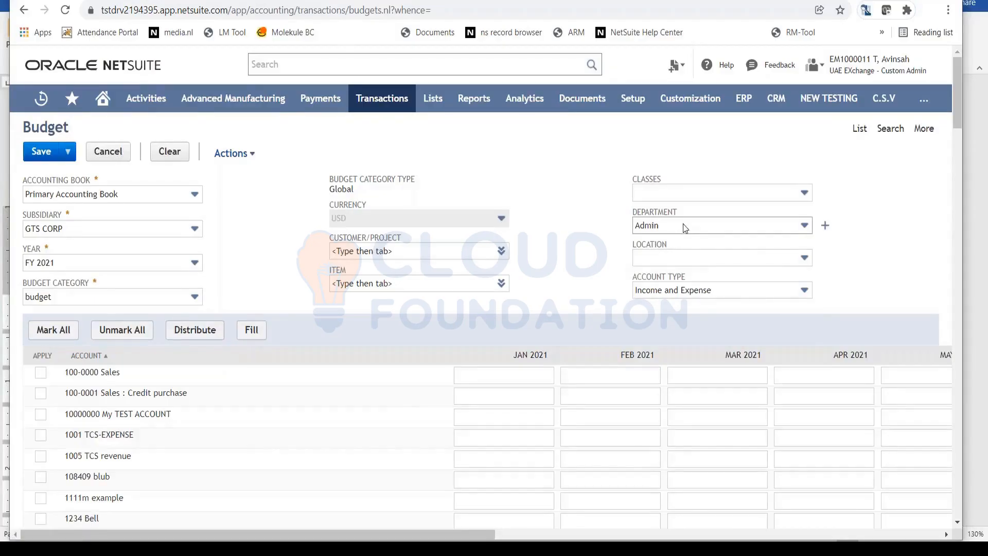
{"action": "left_click", "coordinate": [685, 228]}
{"action": "scroll", "coordinate": [674, 258], "scroll_direction": "up", "scroll_amount": 2}
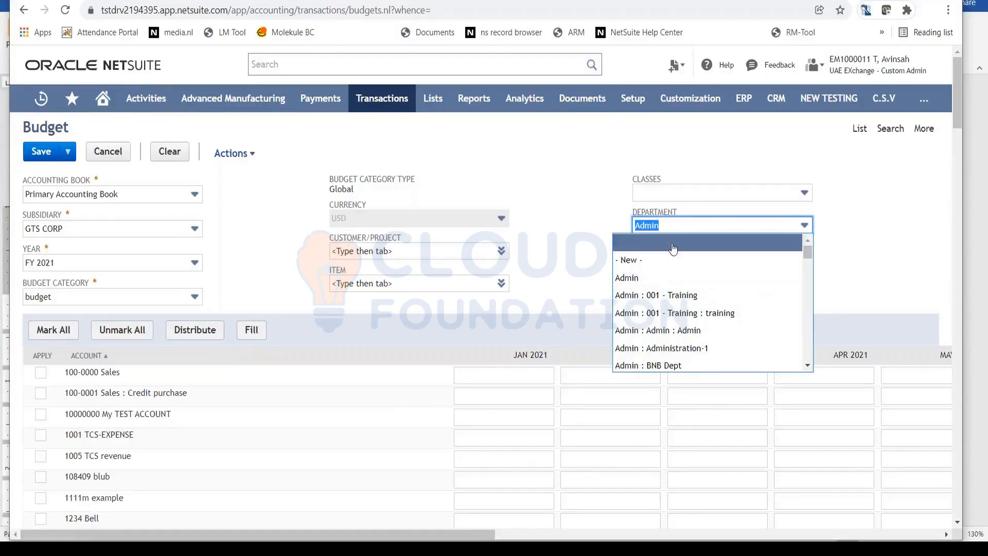
{"action": "left_click", "coordinate": [672, 248]}
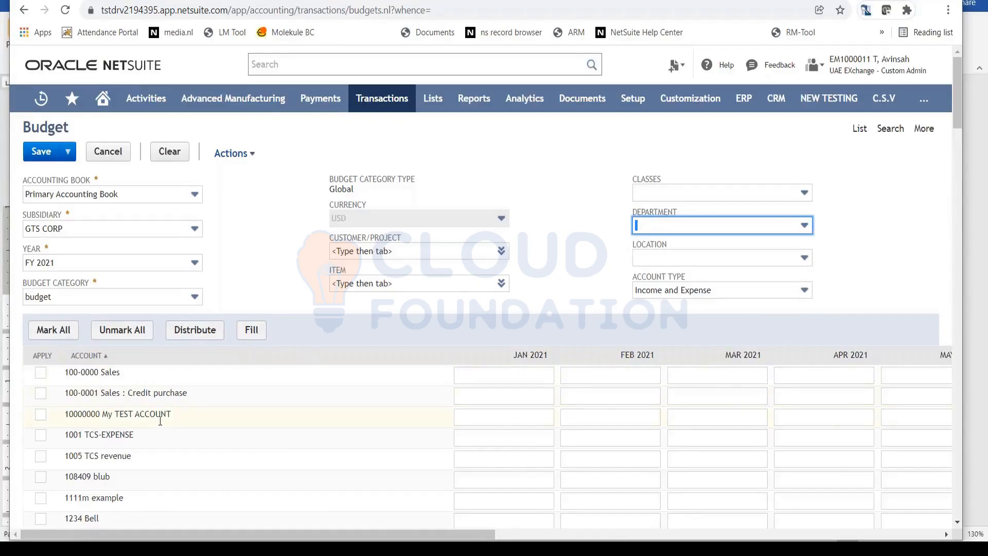
Limit the budget's account list to the Income account type and look through the listed accounts.
{"action": "scroll", "coordinate": [118, 434], "scroll_direction": "down", "scroll_amount": 4}
{"action": "scroll", "coordinate": [332, 388], "scroll_direction": "up", "scroll_amount": 4}
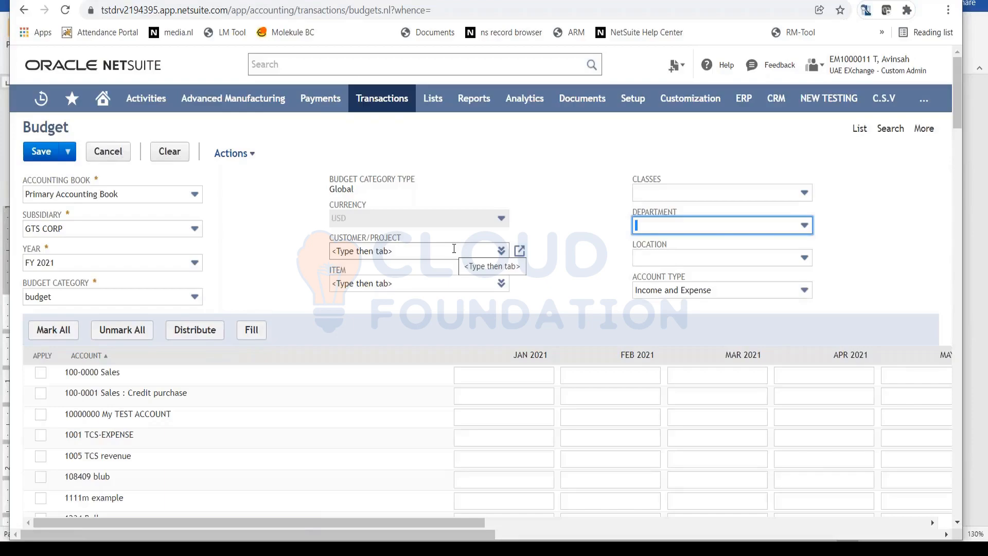
{"action": "left_click", "coordinate": [694, 291]}
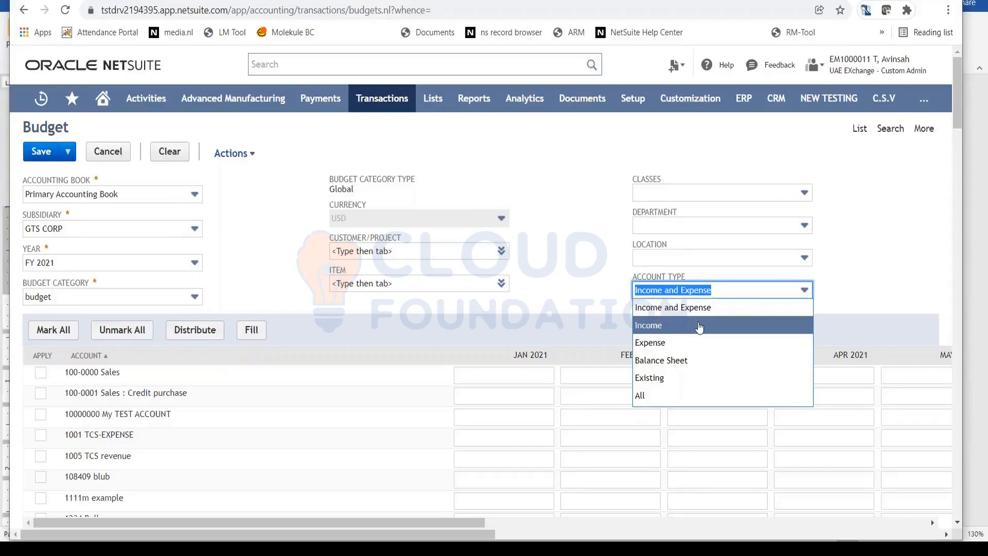
{"action": "left_click", "coordinate": [698, 326]}
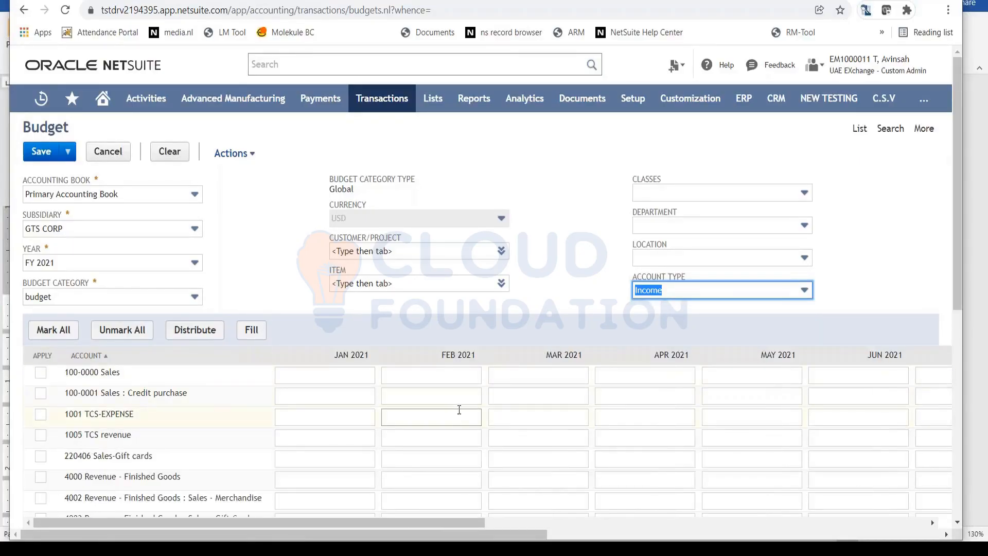
{"action": "scroll", "coordinate": [459, 410], "scroll_direction": "down", "scroll_amount": 5}
{"action": "scroll", "coordinate": [460, 406], "scroll_direction": "up", "scroll_amount": 4}
{"action": "scroll", "coordinate": [460, 405], "scroll_direction": "up", "scroll_amount": 1}
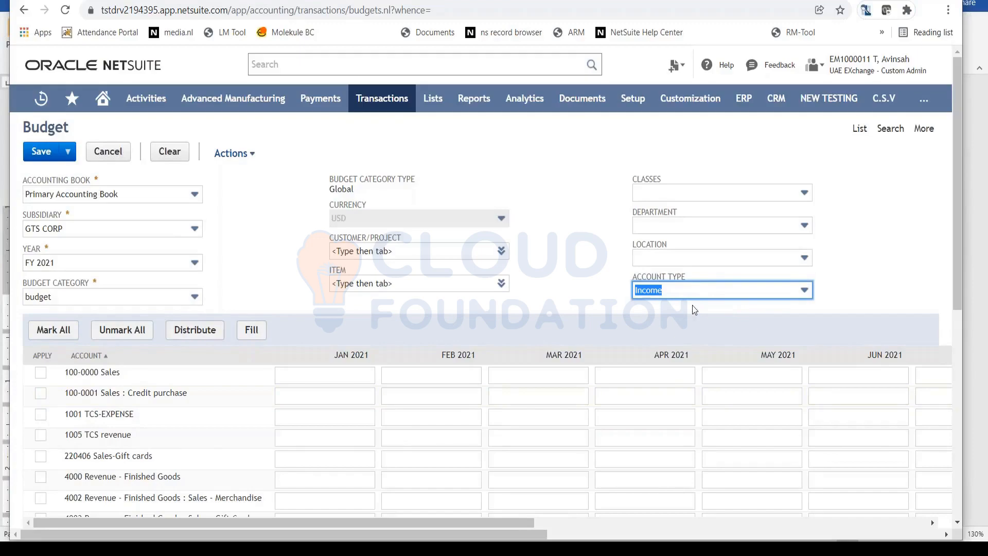
Enter 5,000 as the JAN 2021 budget amount for the 4000 Revenue - Finished Goods account.
{"action": "scroll", "coordinate": [693, 305], "scroll_direction": "down", "scroll_amount": 5}
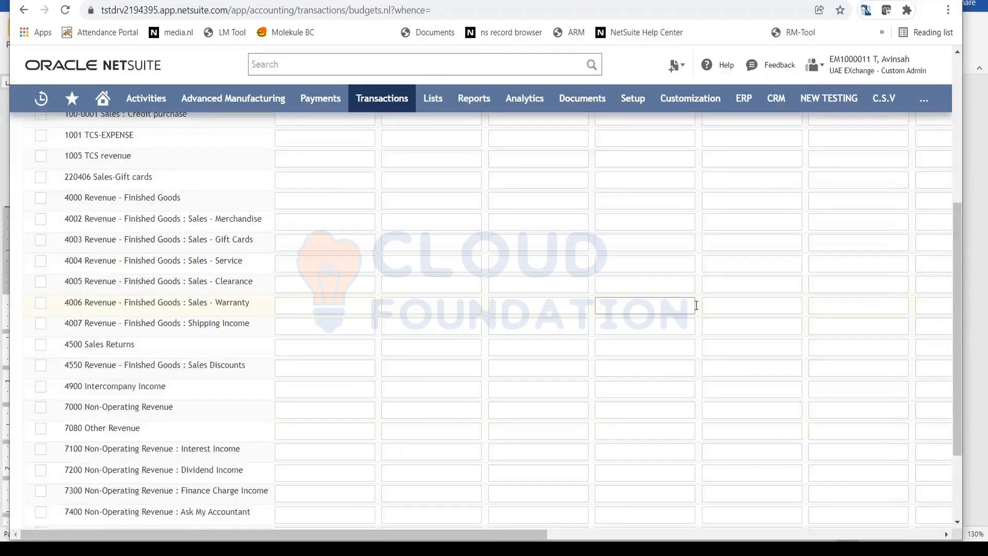
{"action": "scroll", "coordinate": [696, 305], "scroll_direction": "up", "scroll_amount": 5}
{"action": "scroll", "coordinate": [695, 305], "scroll_direction": "down", "scroll_amount": 1}
{"action": "scroll", "coordinate": [695, 305], "scroll_direction": "down", "scroll_amount": 3}
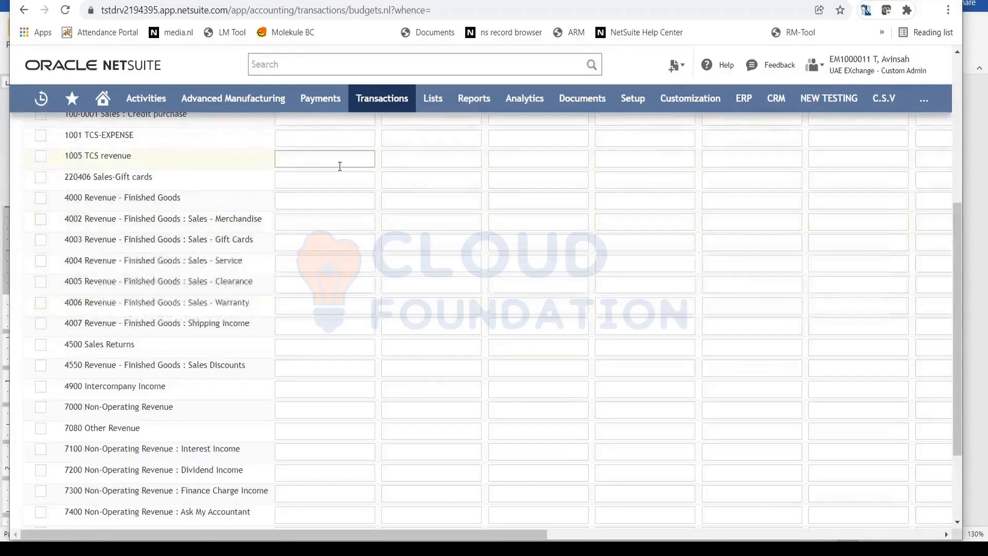
{"action": "left_click", "coordinate": [337, 200]}
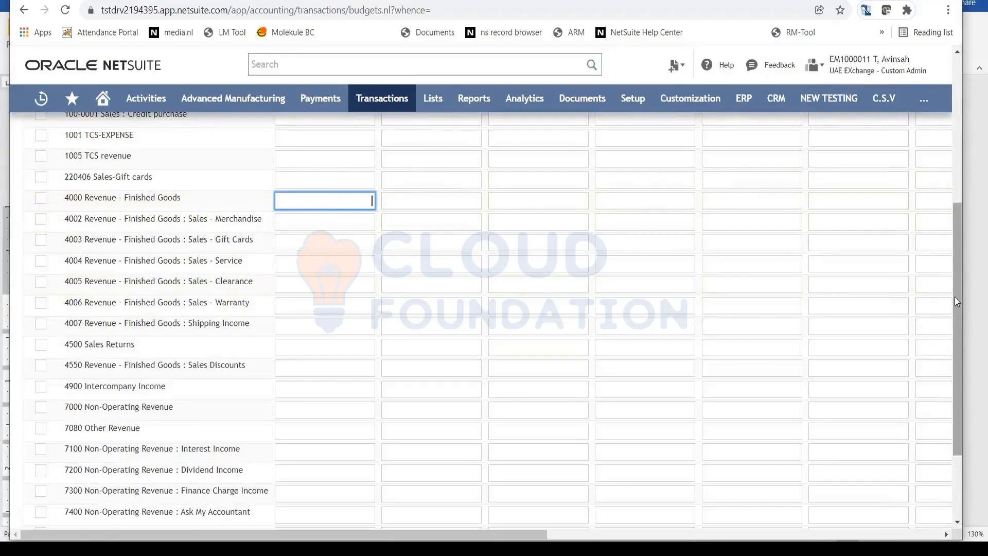
{"action": "left_click_drag", "start_coordinate": [956, 295], "coordinate": [977, 163]}
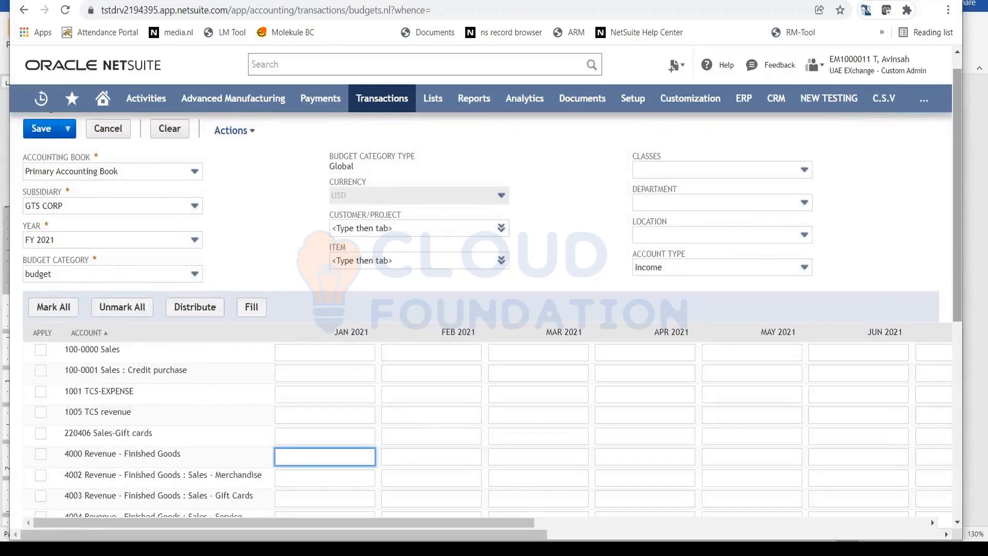
{"action": "type", "text": "5000"}
{"action": "key", "text": "Tab"}
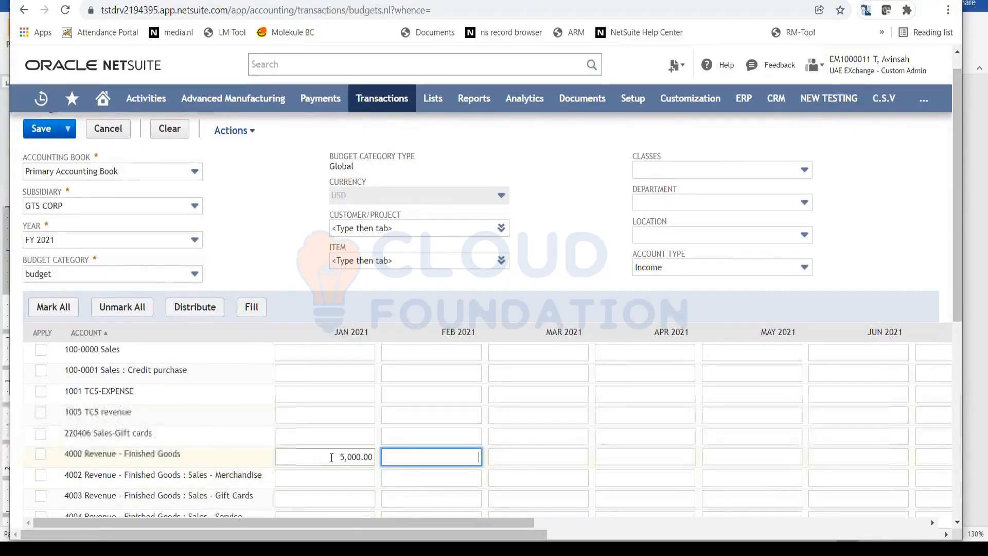
{"action": "left_click", "coordinate": [331, 457]}
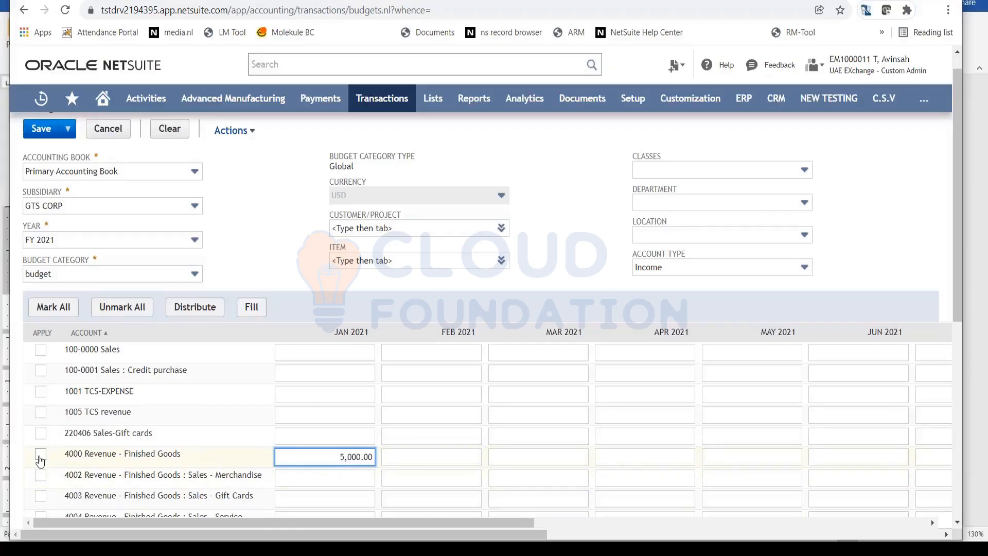
Mark the 4000 Revenue - Finished Goods account and fill its January amount across all months, checking through December and the total.
{"action": "left_click", "coordinate": [41, 455]}
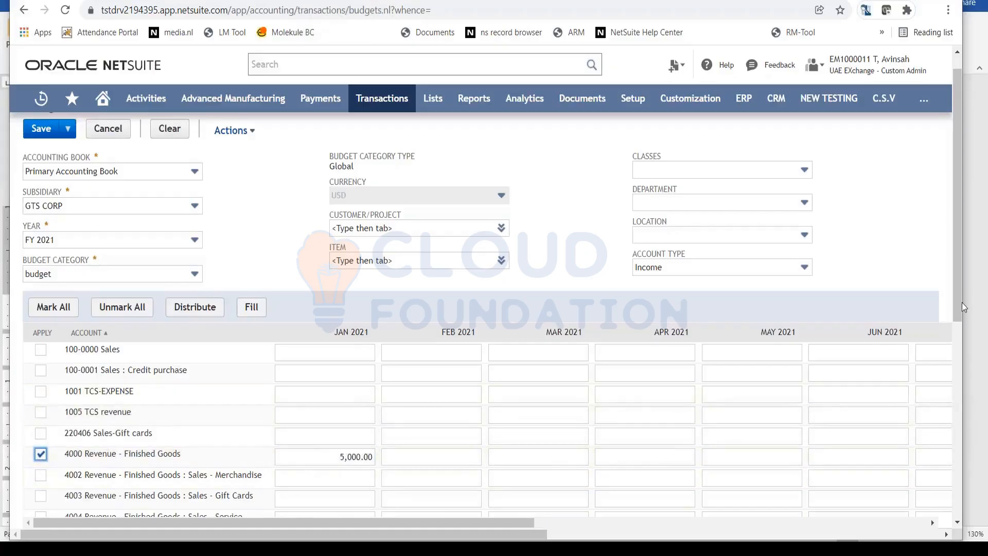
{"action": "left_click_drag", "start_coordinate": [954, 293], "coordinate": [954, 286]}
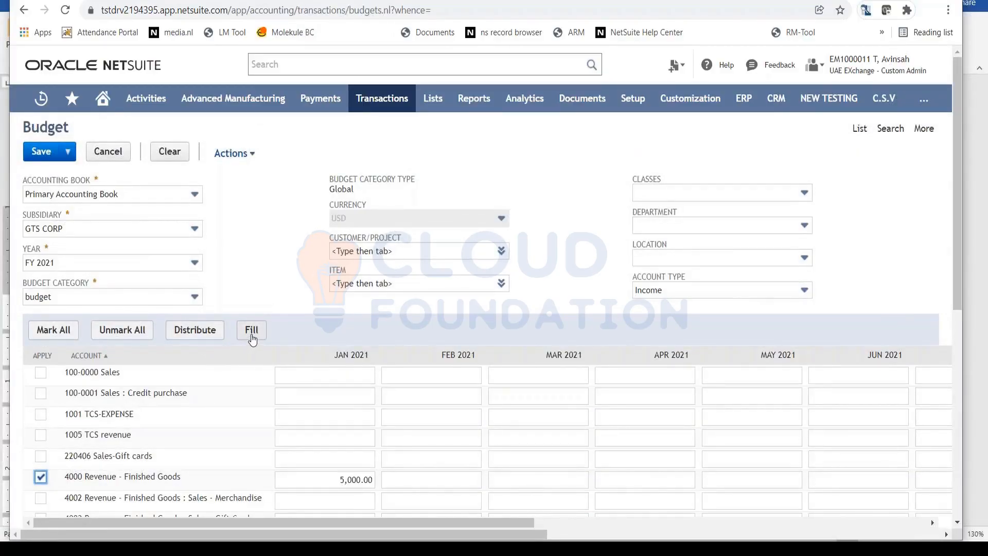
{"action": "left_click", "coordinate": [251, 340]}
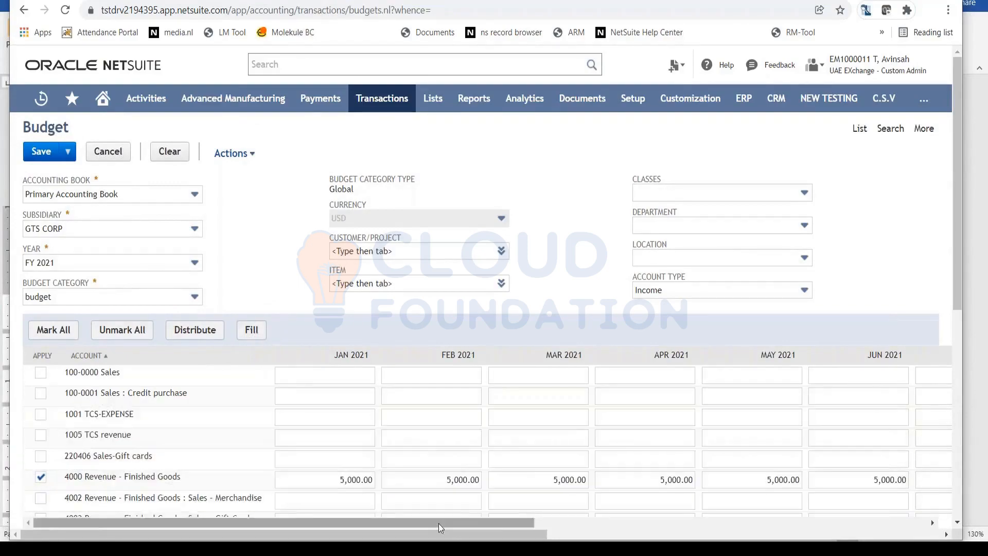
{"action": "left_click_drag", "start_coordinate": [434, 536], "coordinate": [829, 535]}
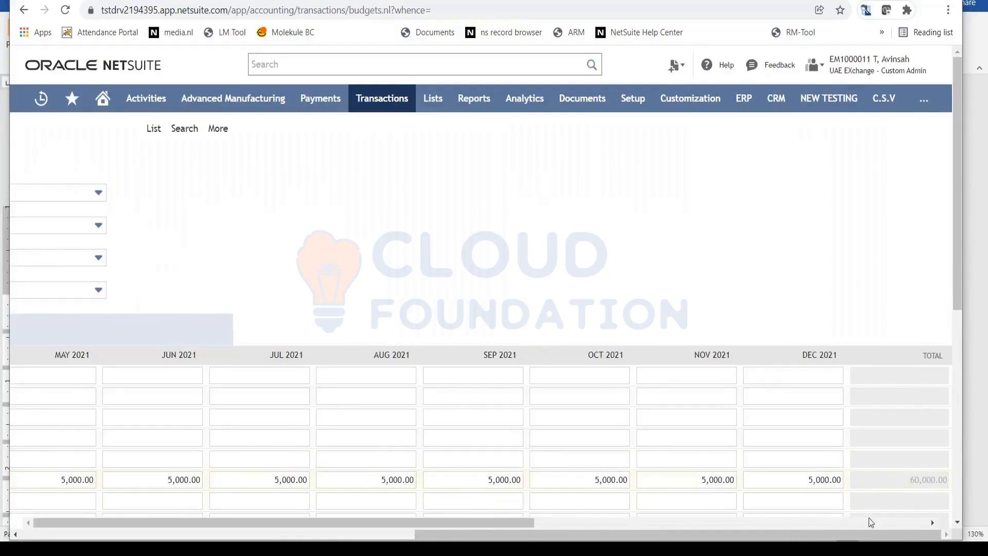
{"action": "left_click_drag", "start_coordinate": [736, 535], "coordinate": [348, 509]}
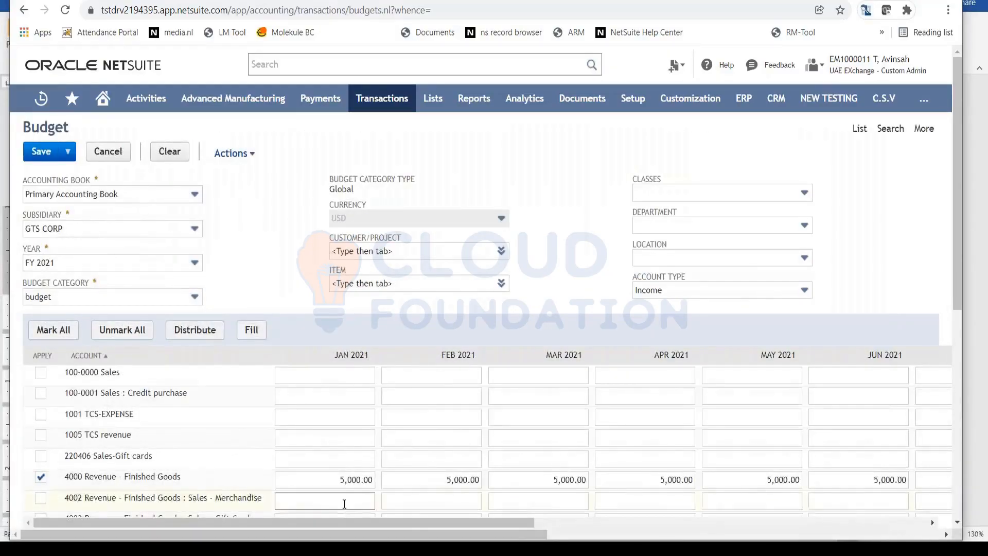
Mark only the 4002 Sales - Merchandise account, enter 72000 for JAN 2021 and distribute it evenly across the months.
{"action": "left_click", "coordinate": [40, 498]}
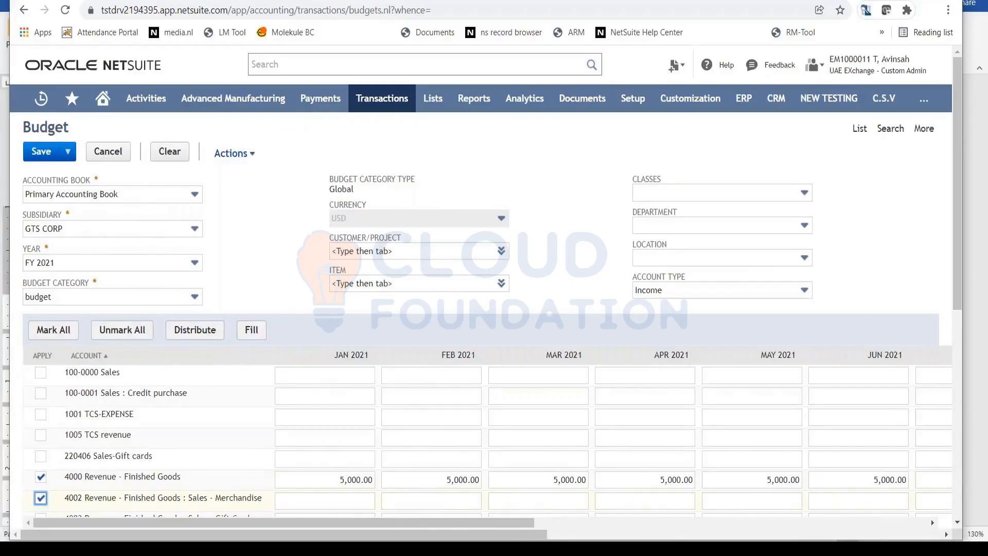
{"action": "left_click", "coordinate": [40, 476]}
{"action": "left_click", "coordinate": [358, 500]}
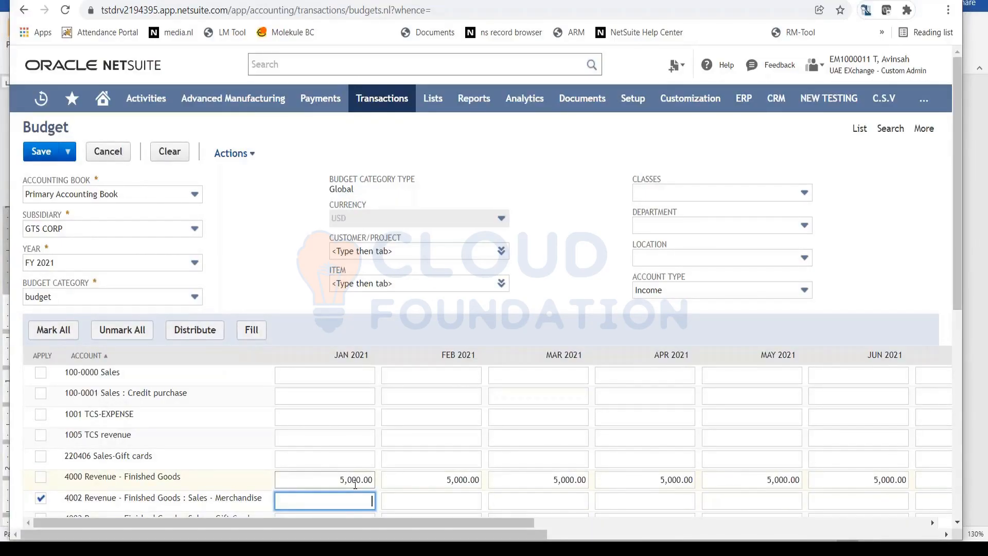
{"action": "type", "text": "72000"}
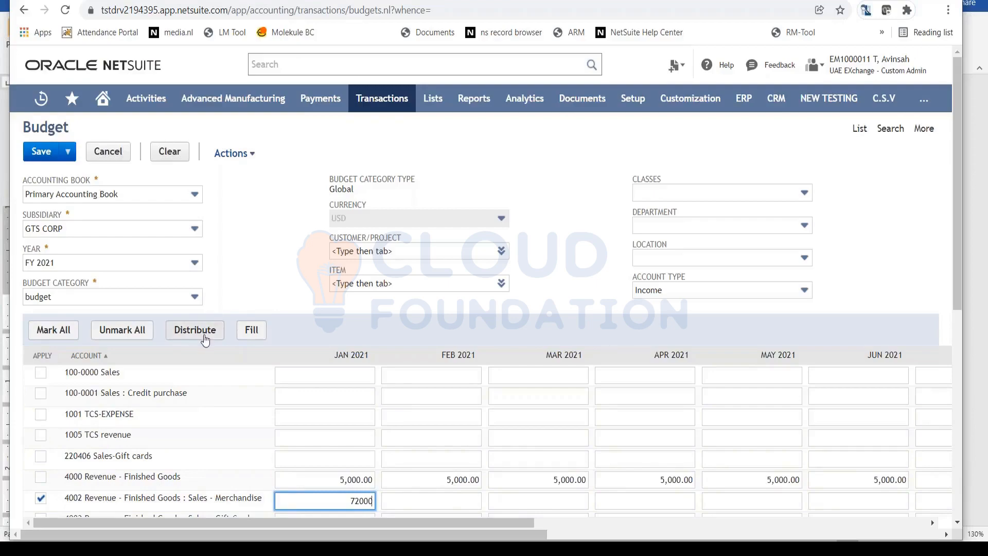
{"action": "left_click", "coordinate": [205, 338]}
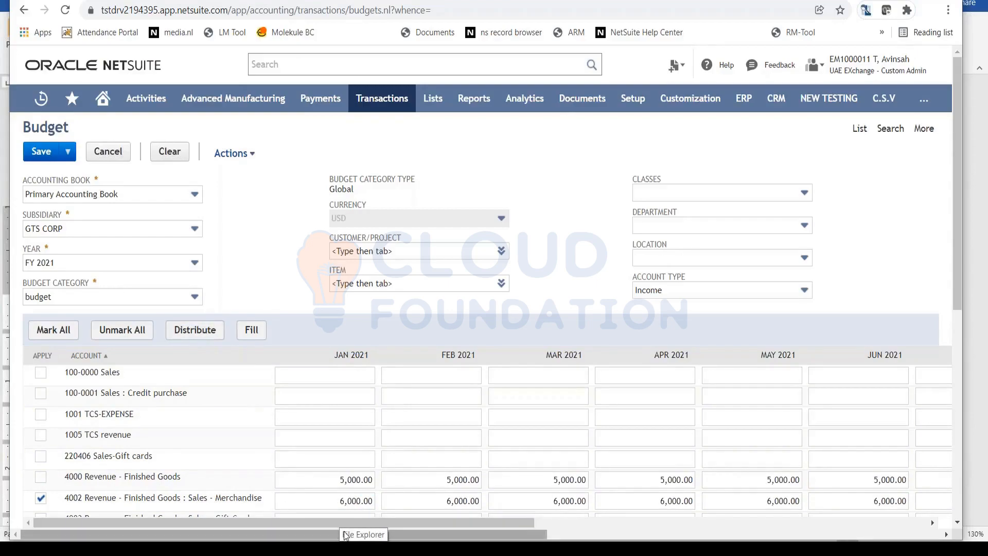
Review the budget's monthly amounts, totals and accounts, unmark the 4002 Sales - Merchandise account and save the budget.
{"action": "left_click_drag", "start_coordinate": [452, 537], "coordinate": [845, 537]}
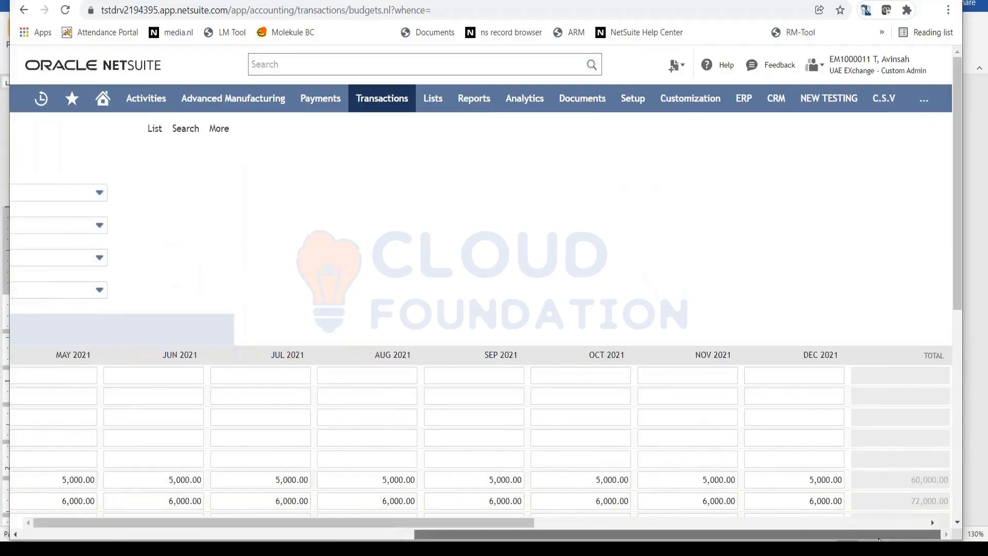
{"action": "left_click_drag", "start_coordinate": [758, 535], "coordinate": [363, 535]}
{"action": "scroll", "coordinate": [417, 212], "scroll_direction": "down", "scroll_amount": 5}
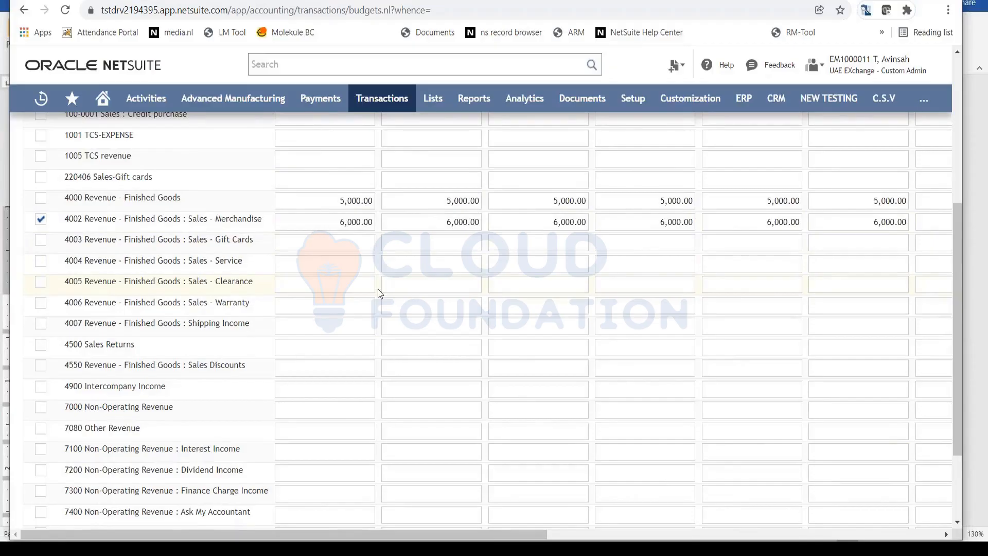
{"action": "scroll", "coordinate": [379, 293], "scroll_direction": "up", "scroll_amount": 1}
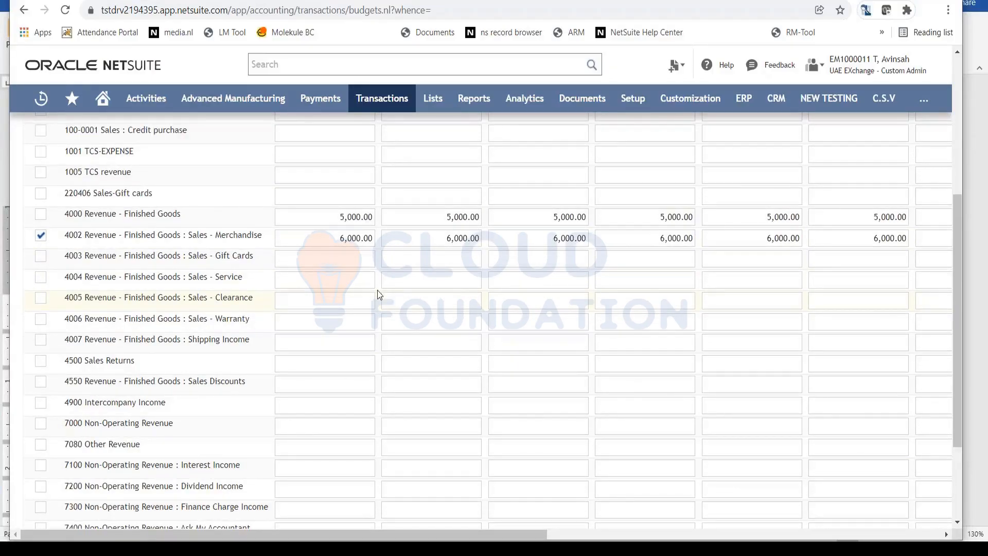
{"action": "scroll", "coordinate": [379, 294], "scroll_direction": "up", "scroll_amount": 5}
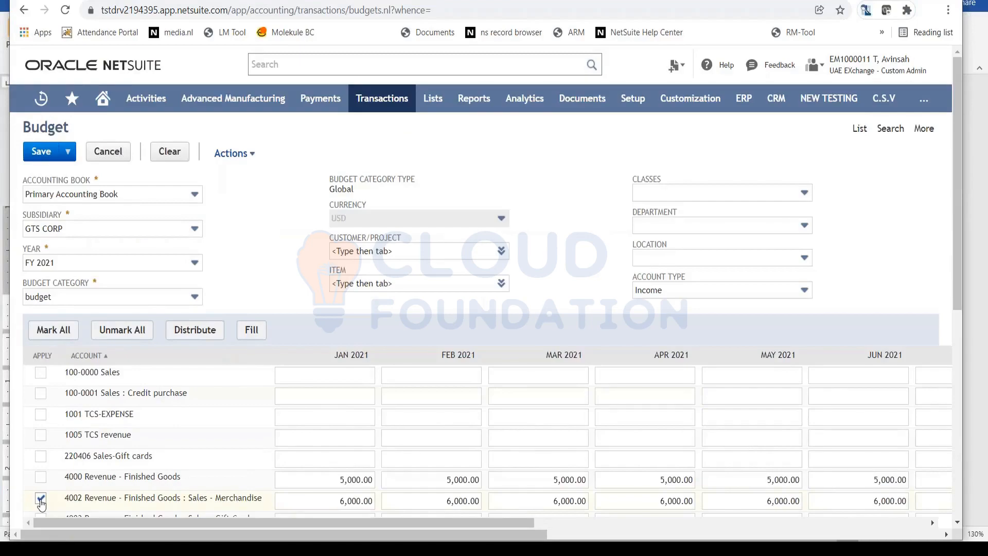
{"action": "left_click", "coordinate": [41, 499]}
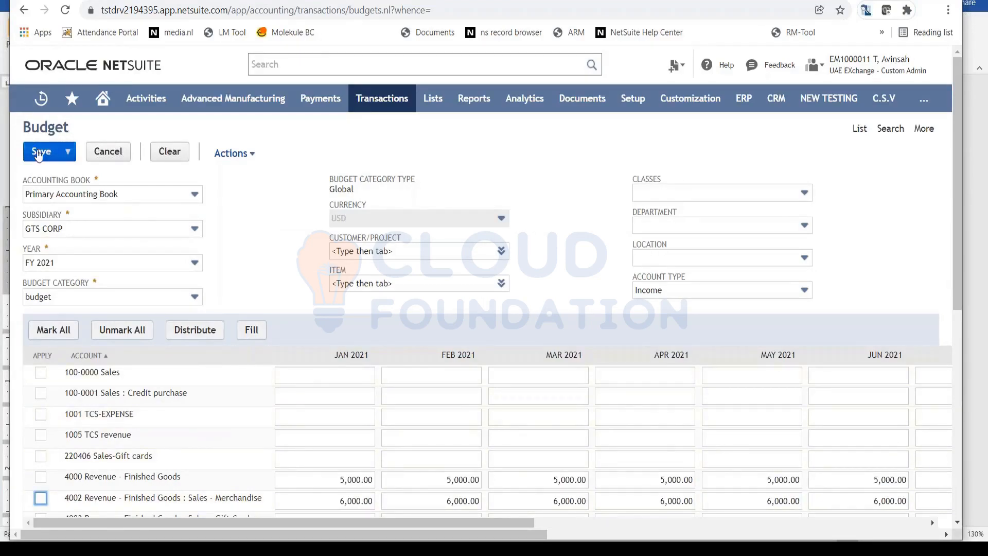
{"action": "left_click", "coordinate": [52, 161]}
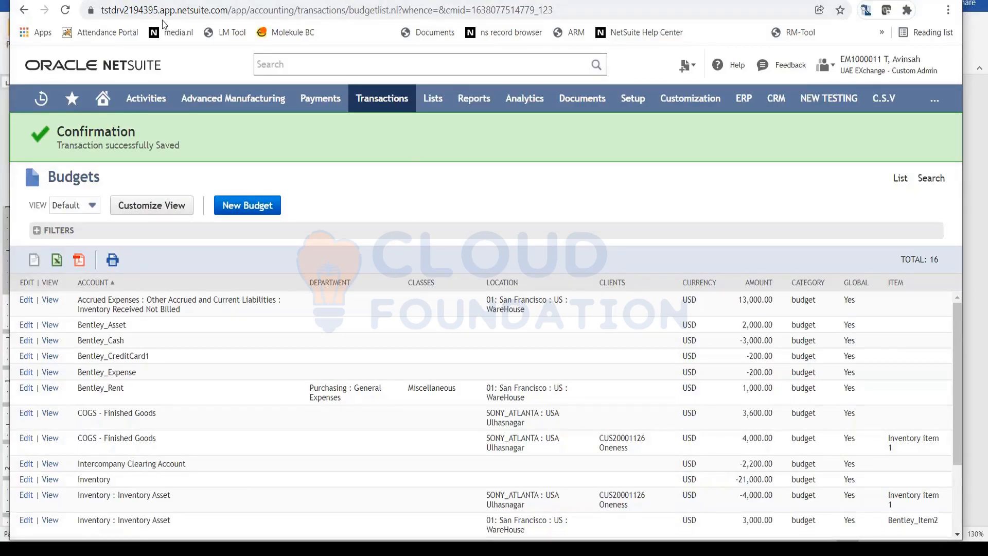
Open the Budget vs. Actual report and set its budget category to budget.
{"action": "mouse_move", "coordinate": [474, 98]}
{"action": "mouse_move", "coordinate": [519, 381]}
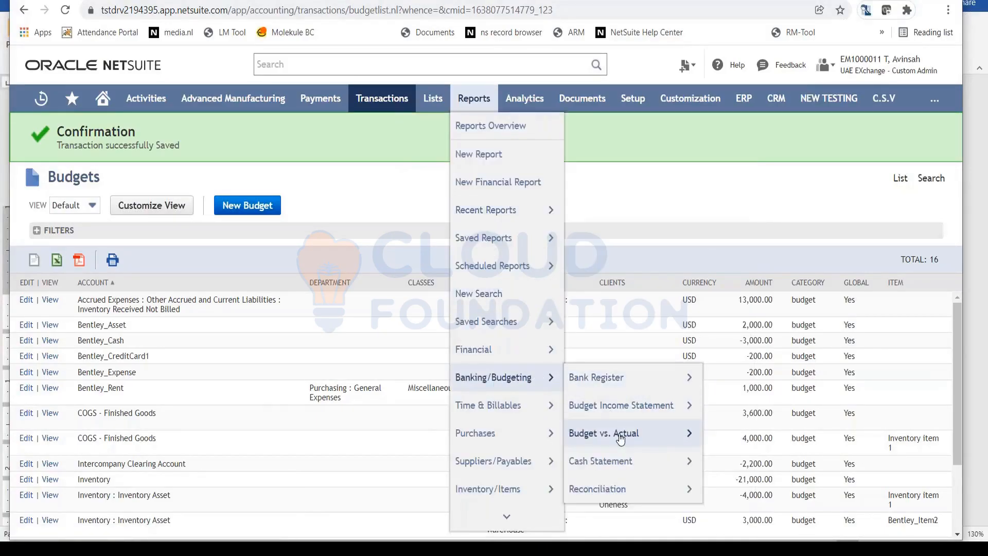
{"action": "mouse_move", "coordinate": [620, 439]}
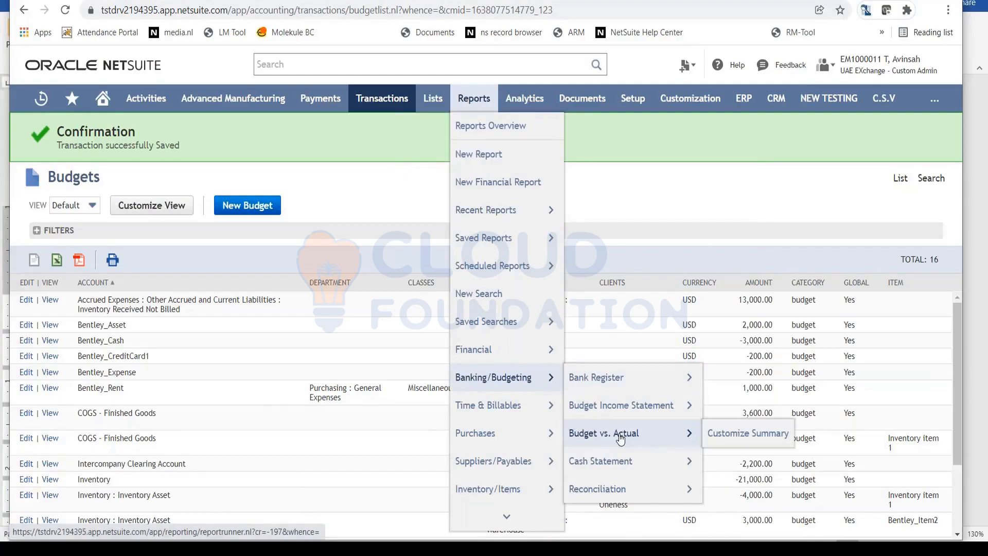
{"action": "left_click", "coordinate": [619, 440]}
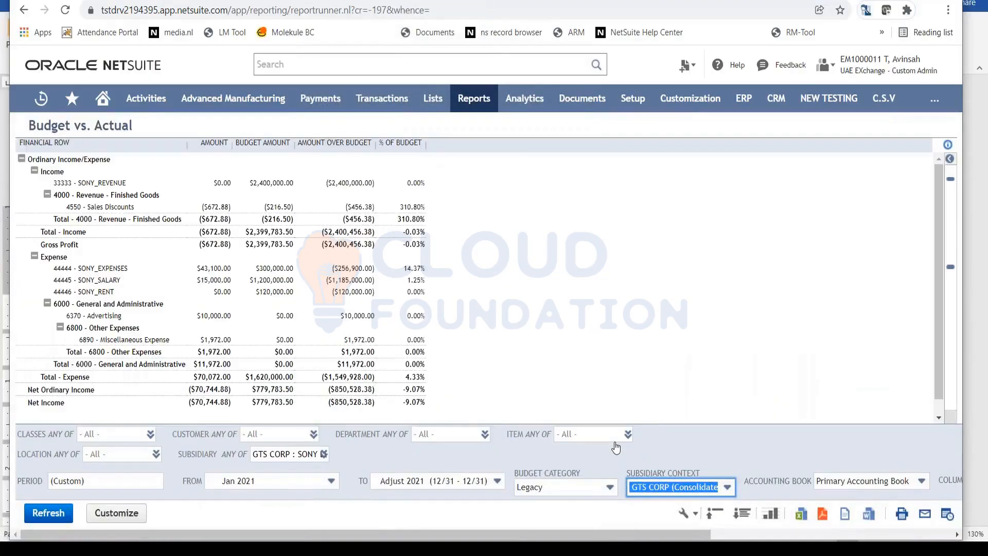
{"action": "left_click", "coordinate": [585, 494]}
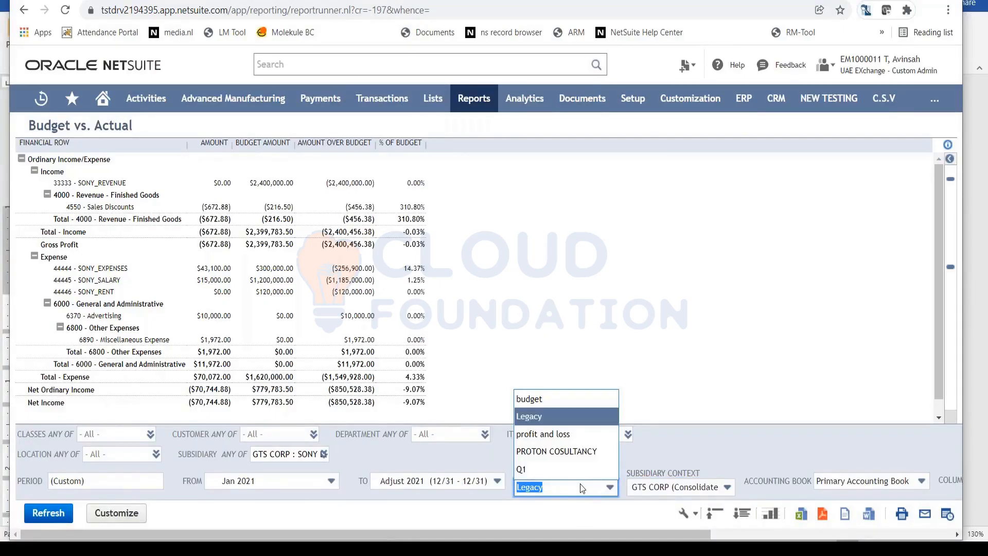
{"action": "left_click", "coordinate": [565, 400]}
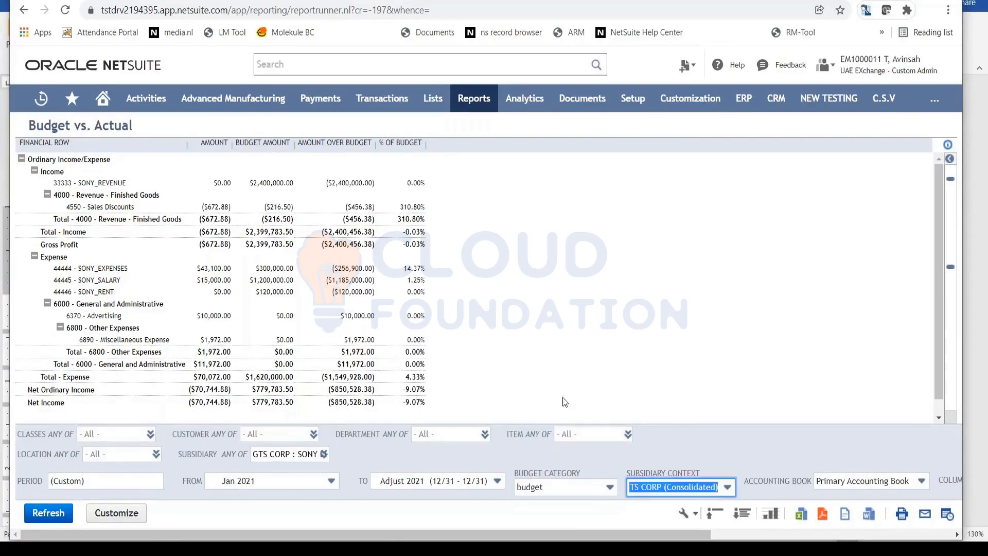
Set the report's period range from Jan 2021 to Oct 2021.
{"action": "left_click", "coordinate": [331, 486]}
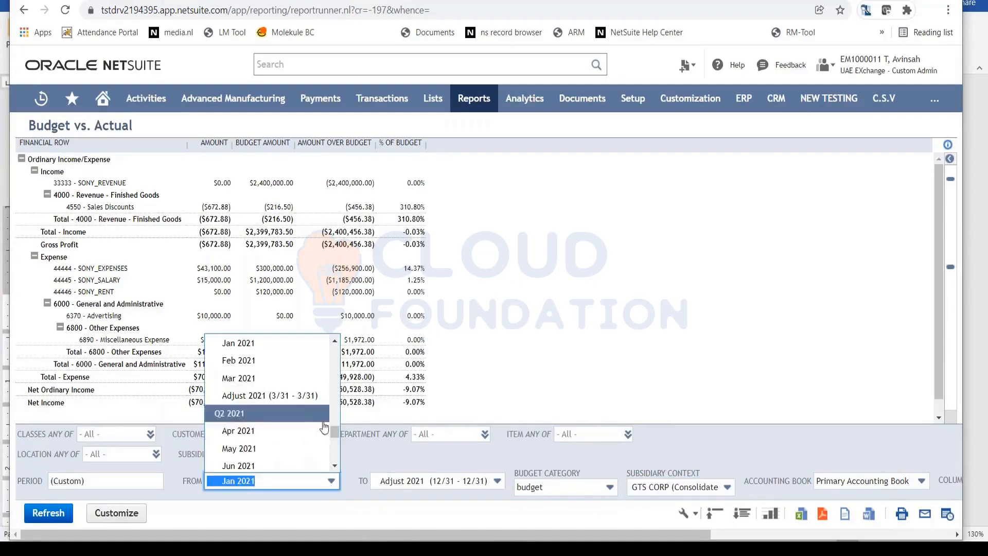
{"action": "left_click", "coordinate": [285, 344]}
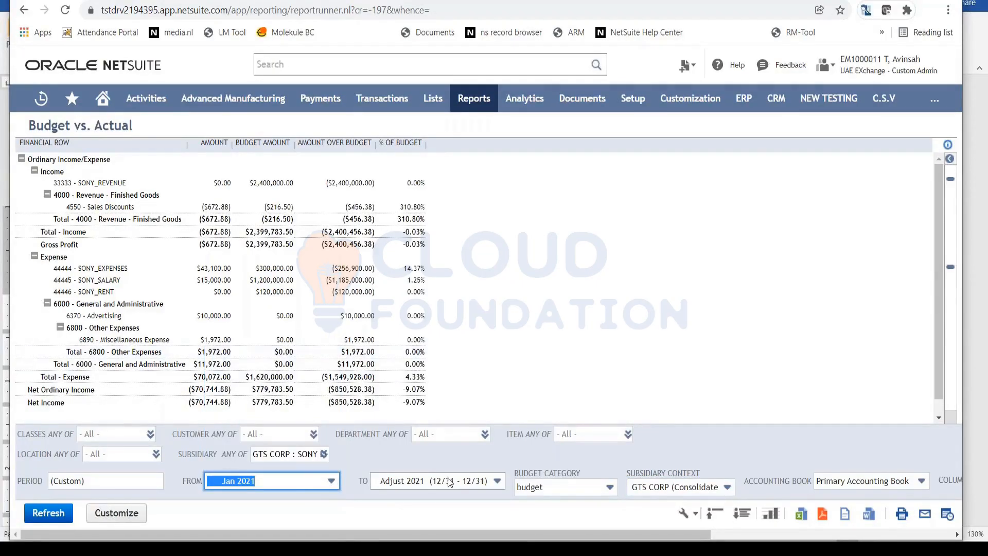
{"action": "left_click", "coordinate": [451, 481]}
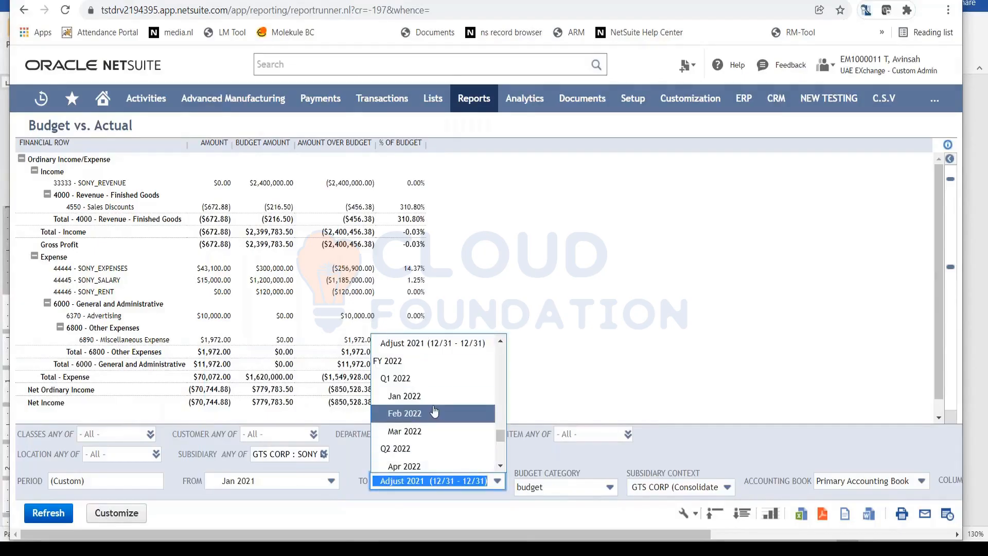
{"action": "left_click", "coordinate": [501, 467]}
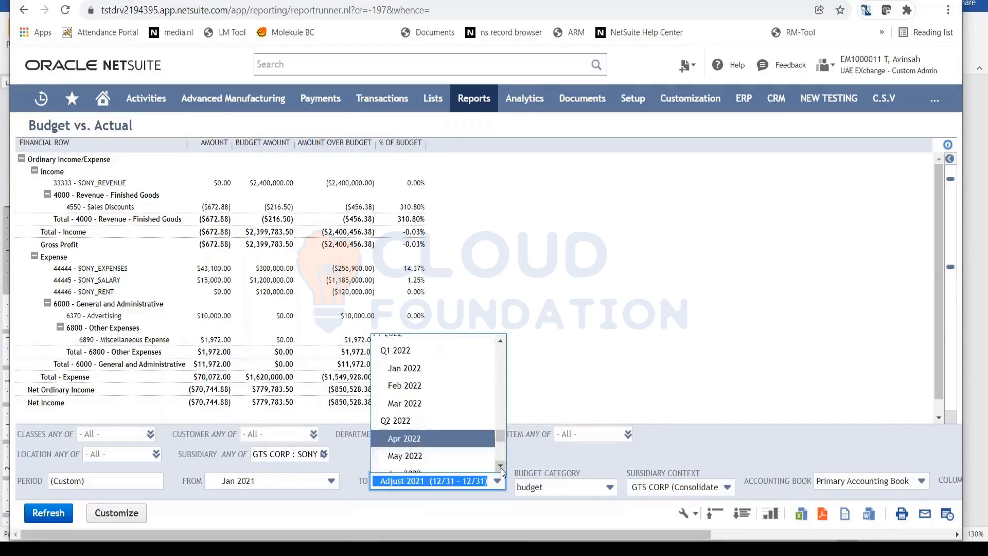
{"action": "left_click", "coordinate": [501, 467]}
{"action": "left_click", "coordinate": [501, 468]}
{"action": "left_click", "coordinate": [501, 346]}
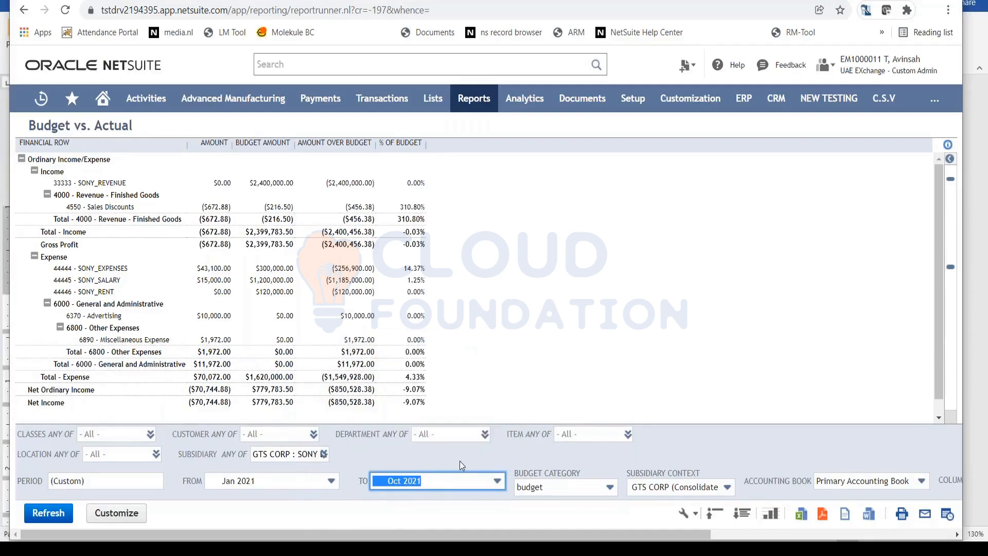
{"action": "left_click", "coordinate": [442, 453]}
Include all subsidiaries in the report filter, choose GTS CORP (Consolidated) as the subsidiary context and refresh the report.
{"action": "left_click", "coordinate": [690, 497]}
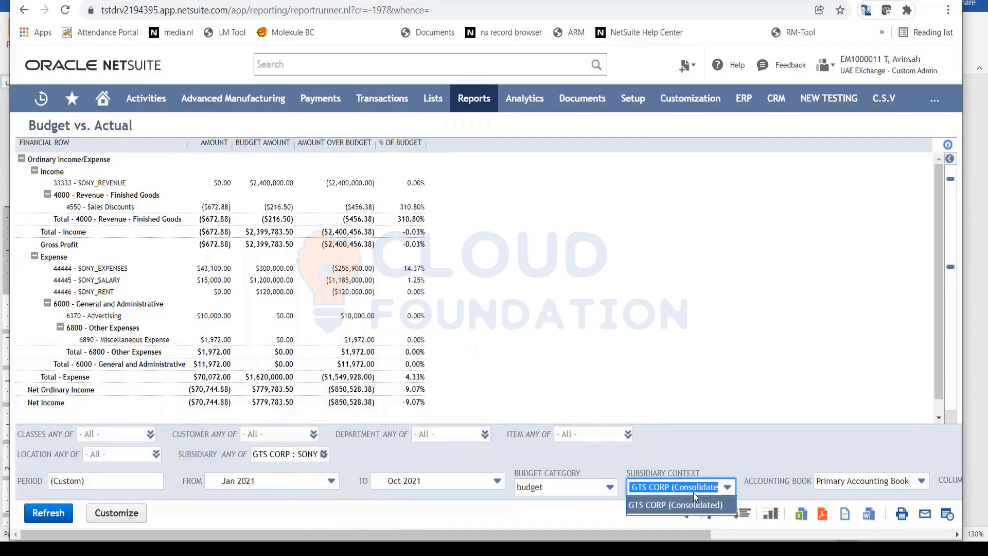
{"action": "left_click", "coordinate": [688, 507]}
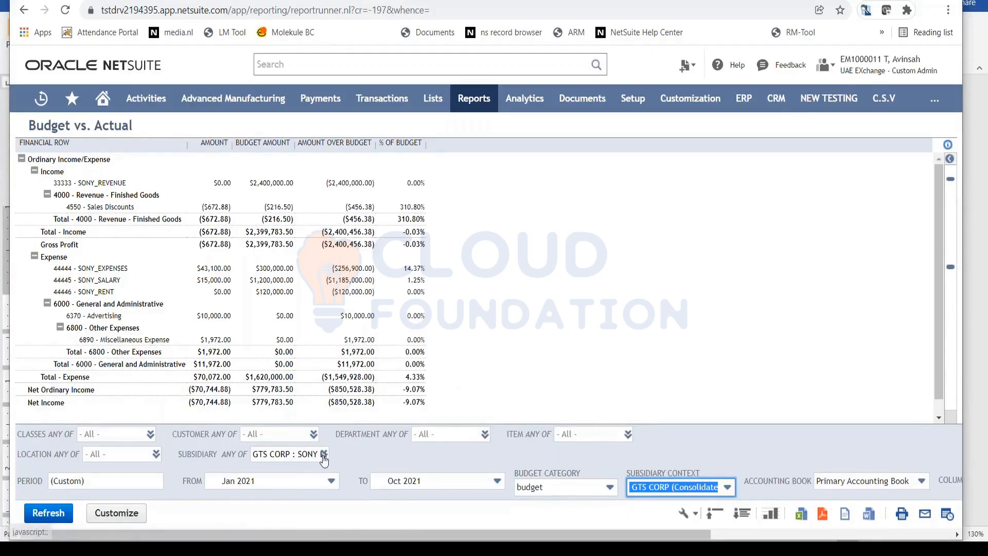
{"action": "left_click", "coordinate": [324, 454]}
{"action": "left_click", "coordinate": [288, 174]}
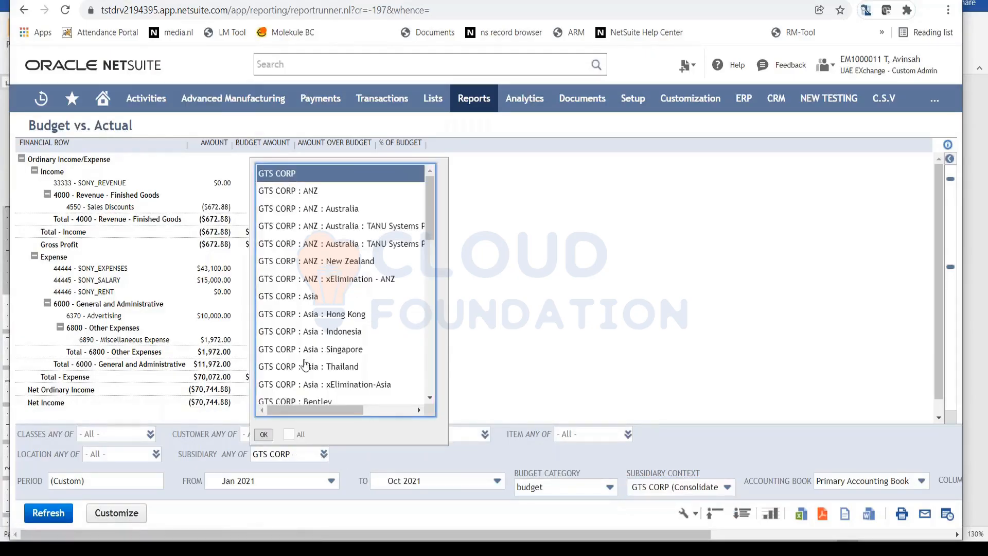
{"action": "left_click", "coordinate": [289, 434]}
{"action": "left_click", "coordinate": [266, 435]}
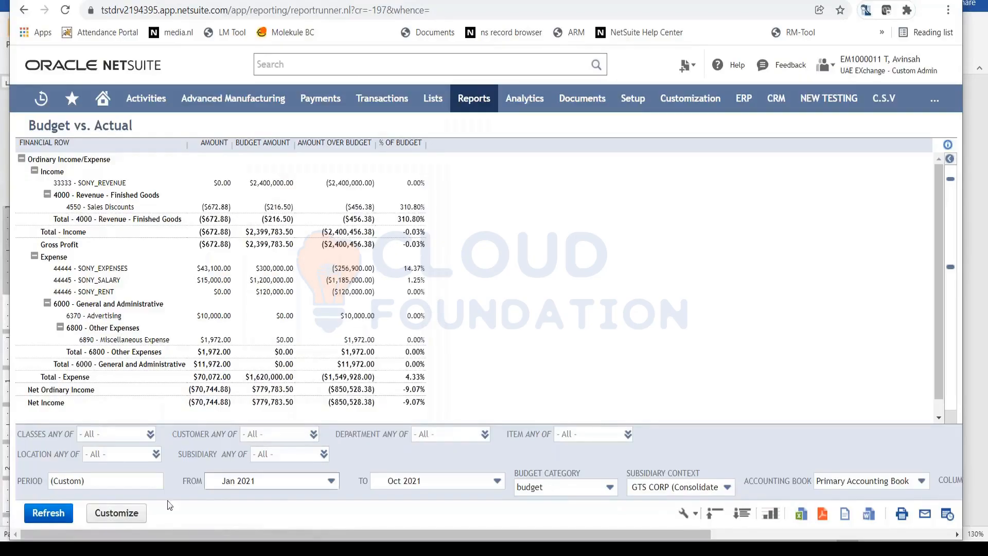
{"action": "left_click", "coordinate": [687, 493]}
{"action": "left_click", "coordinate": [679, 505]}
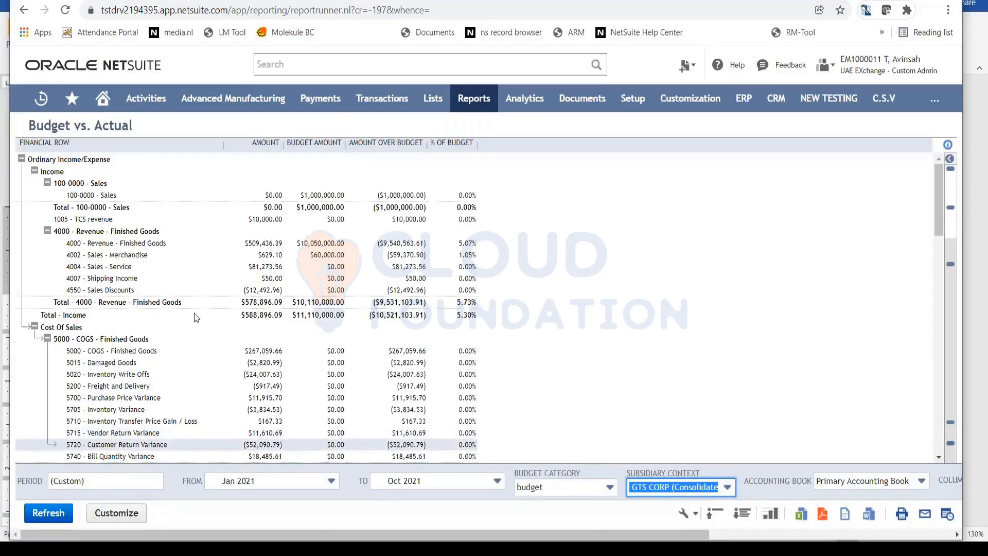
Widen the Amount and Budget Amount columns and compare actual with budgeted figures across the income, cost of sales and expense accounts.
{"action": "left_click_drag", "start_coordinate": [285, 148], "coordinate": [300, 149]}
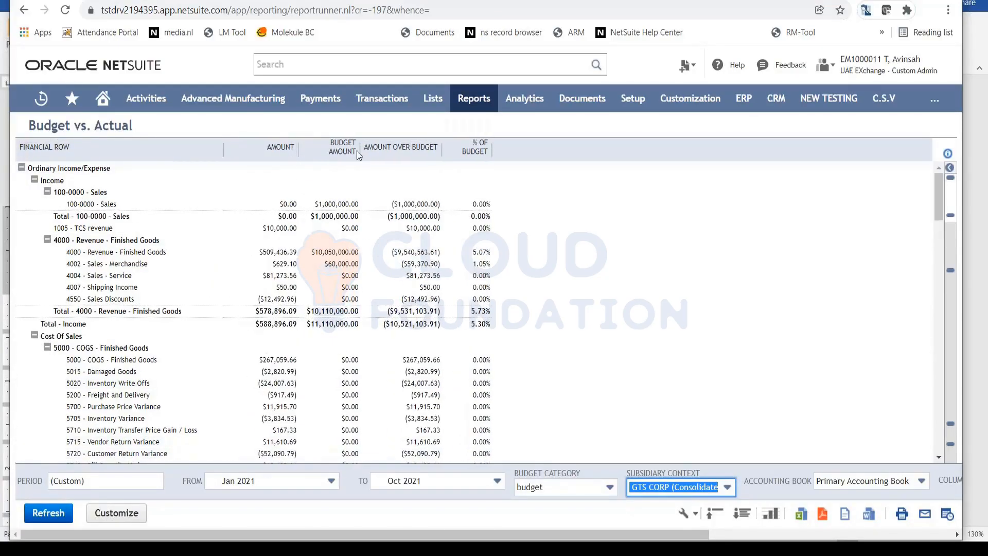
{"action": "left_click_drag", "start_coordinate": [360, 153], "coordinate": [421, 152]}
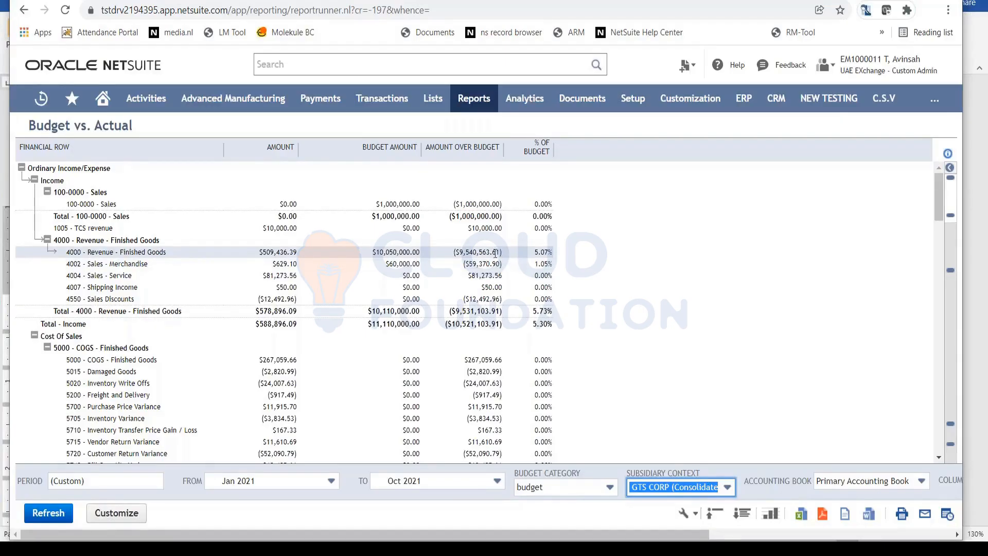
{"action": "scroll", "coordinate": [438, 315], "scroll_direction": "down", "scroll_amount": 3}
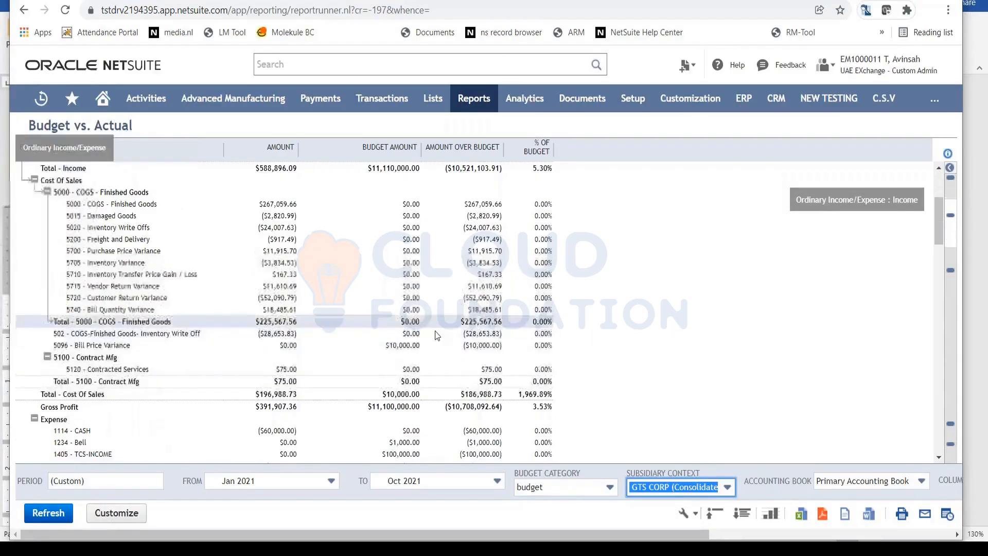
{"action": "scroll", "coordinate": [436, 332], "scroll_direction": "down", "scroll_amount": 1}
{"action": "scroll", "coordinate": [430, 342], "scroll_direction": "down", "scroll_amount": 1}
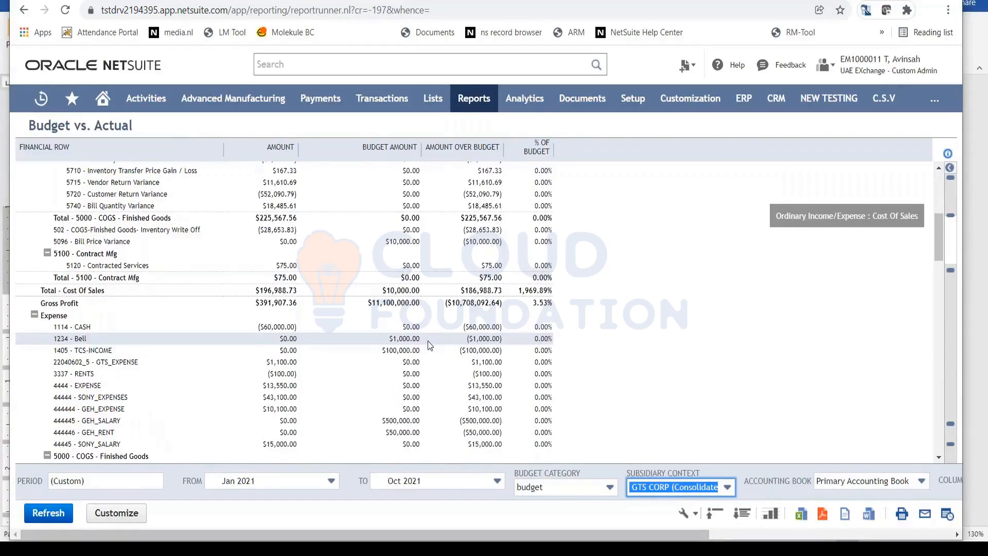
{"action": "scroll", "coordinate": [430, 338], "scroll_direction": "down", "scroll_amount": 4}
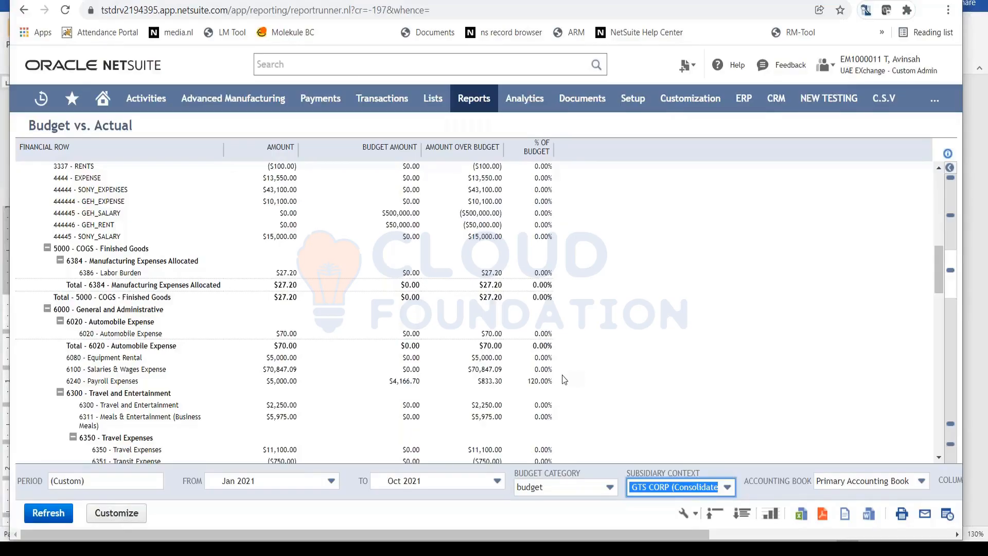
{"action": "scroll", "coordinate": [562, 377], "scroll_direction": "down", "scroll_amount": 5}
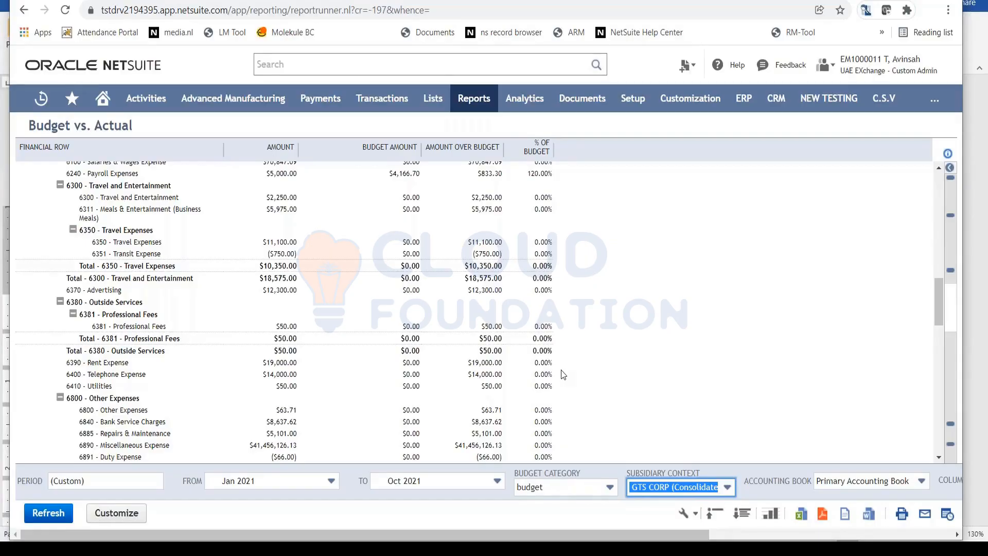
{"action": "scroll", "coordinate": [103, 298], "scroll_direction": "up", "scroll_amount": 15}
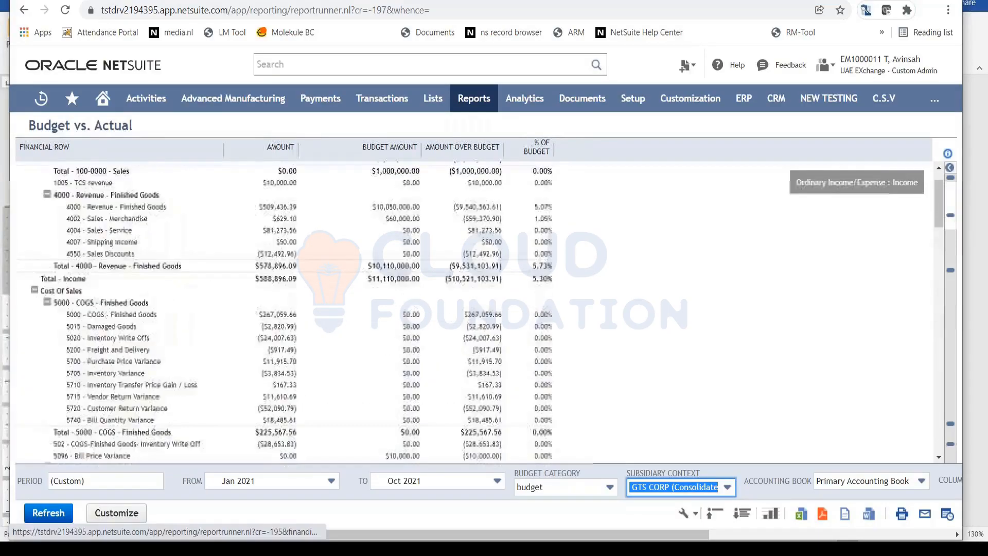